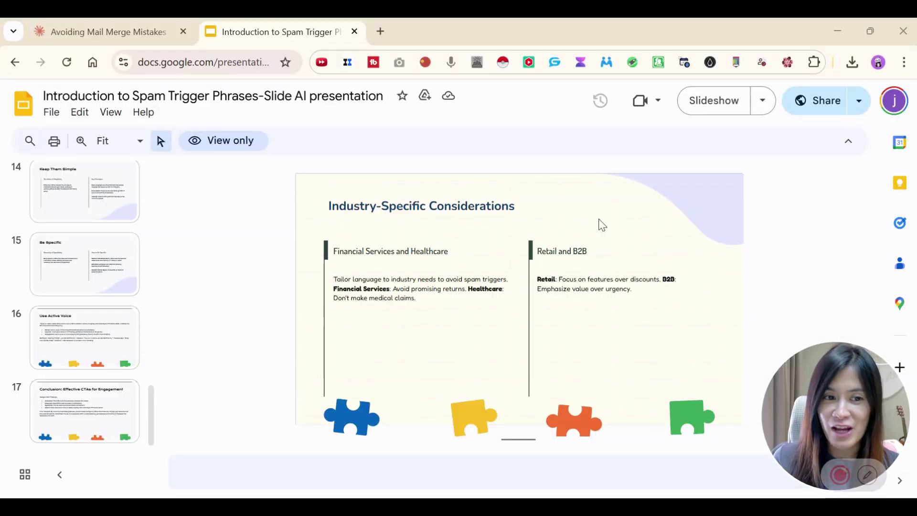
click(59, 281)
click(76, 333)
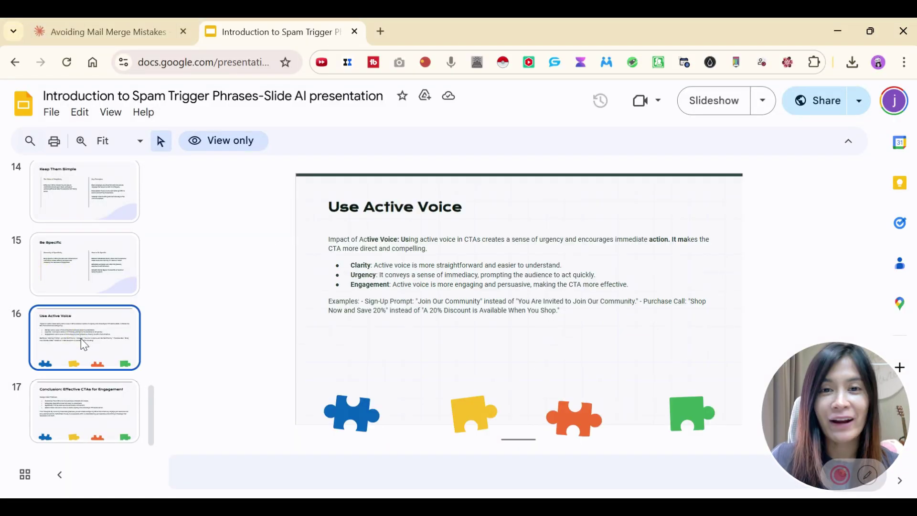
click(88, 406)
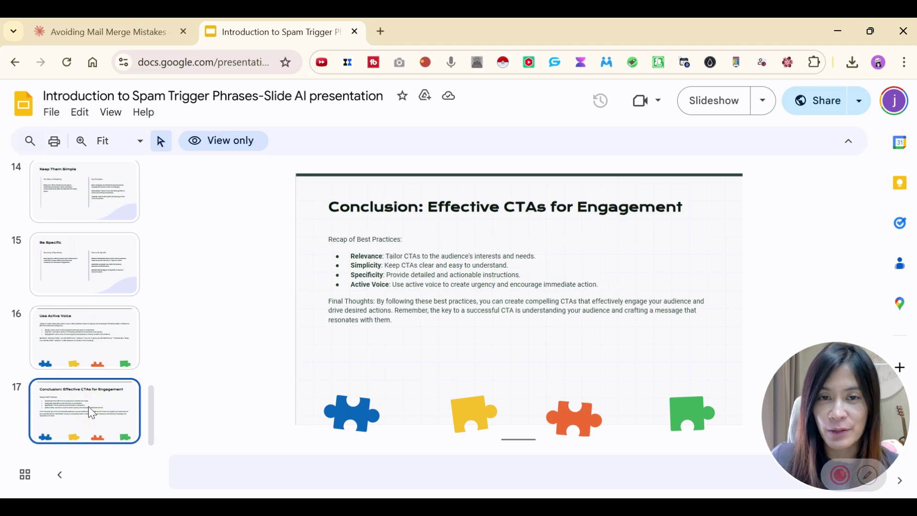
scroll(90, 402, up, 8)
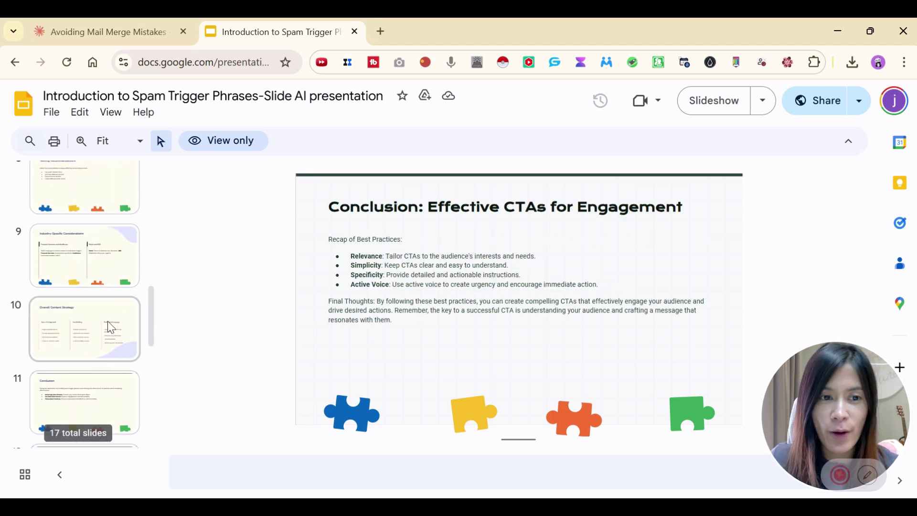
click(112, 301)
click(103, 263)
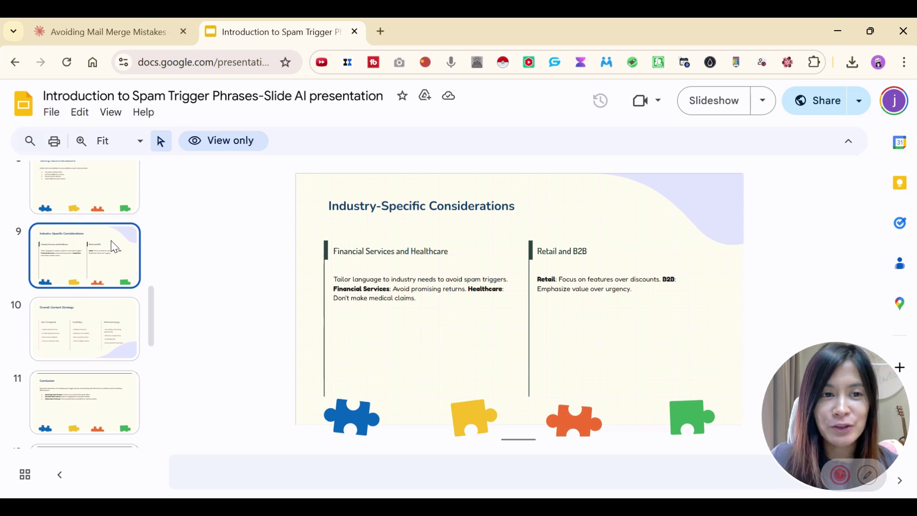
Switch to the blank Untitled presentation and dismiss the SlidesAI.io generator window there.
click(838, 31)
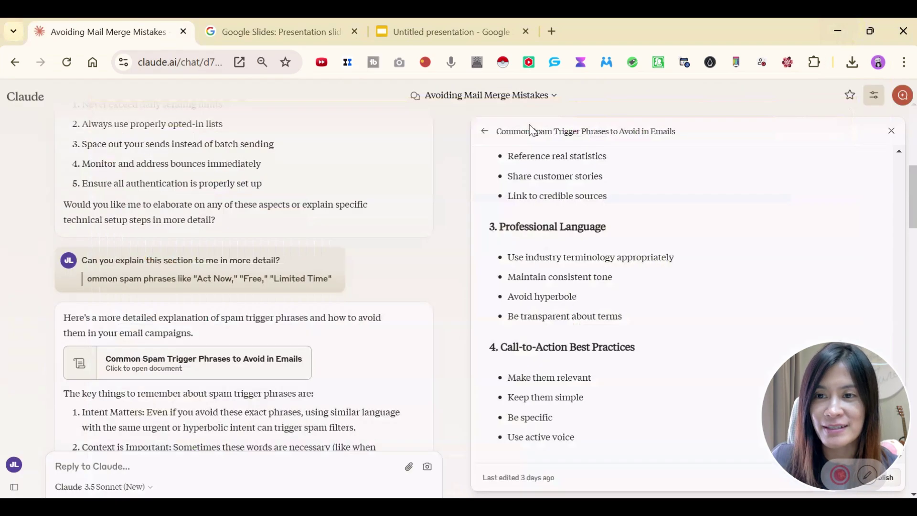
click(429, 22)
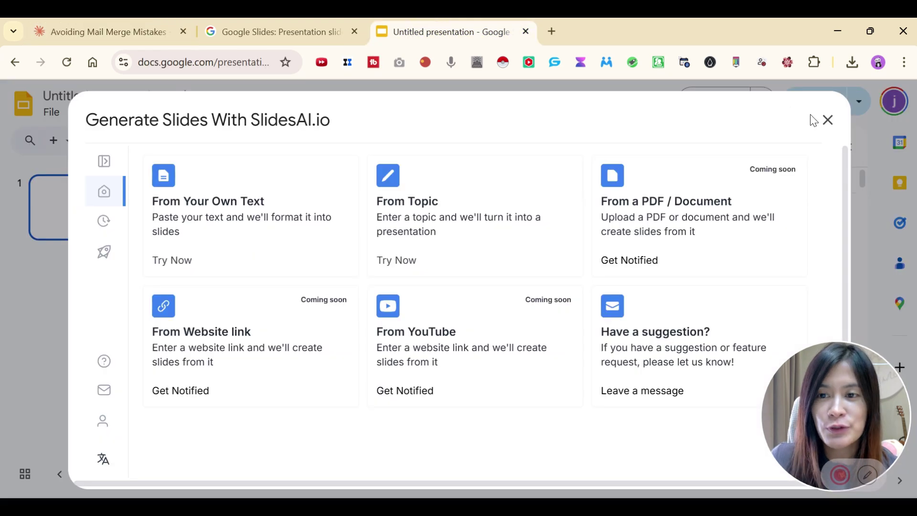
click(828, 120)
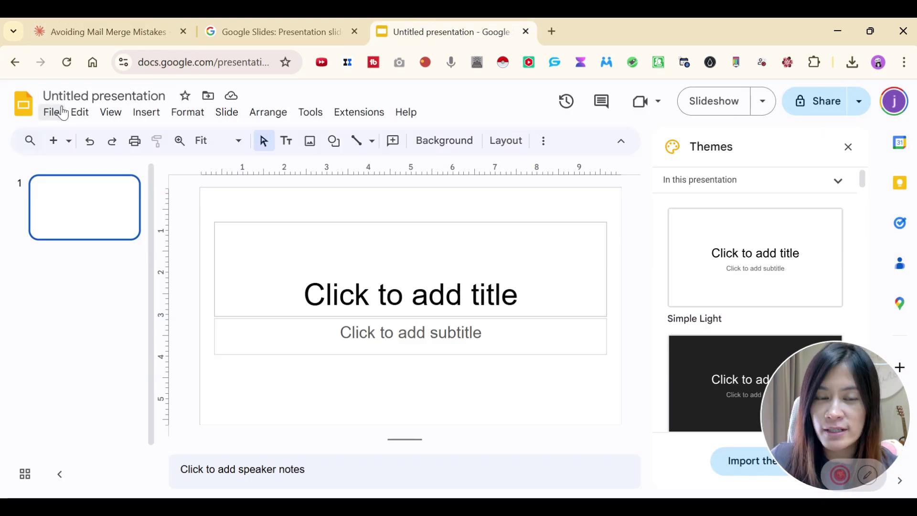
click(359, 113)
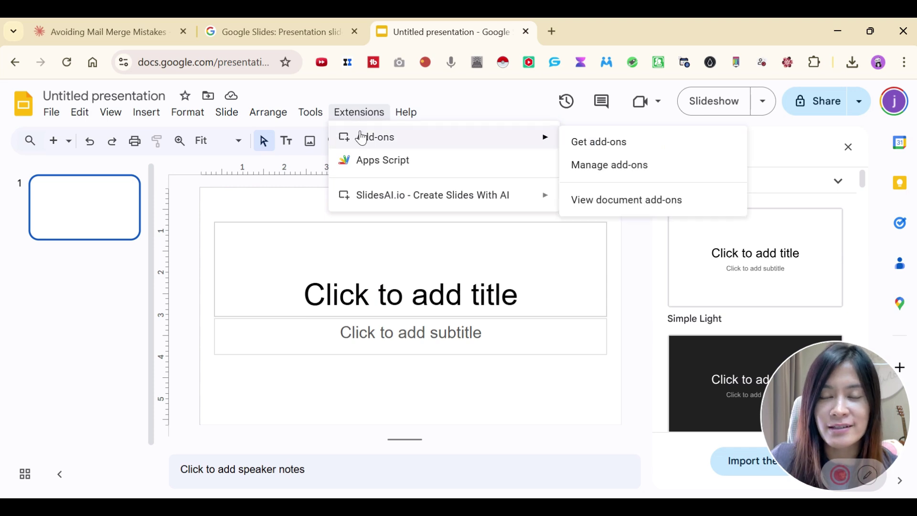
click(365, 137)
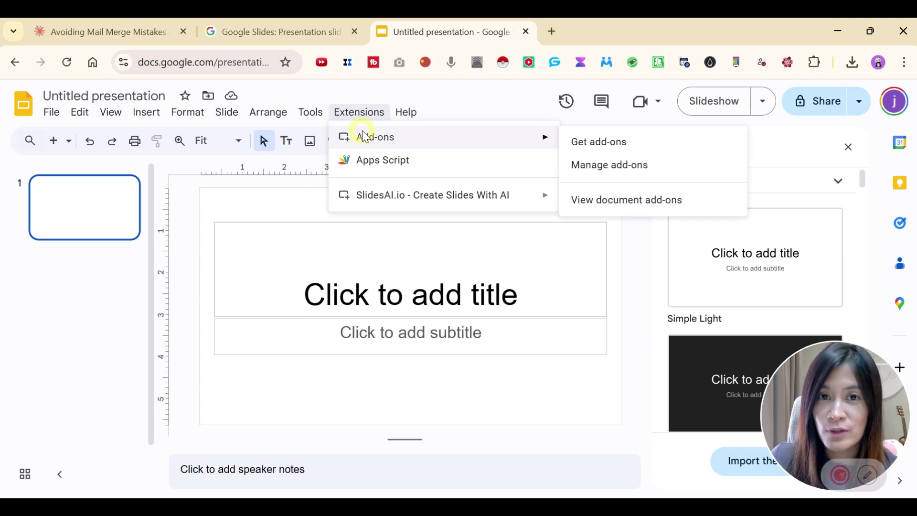
click(573, 144)
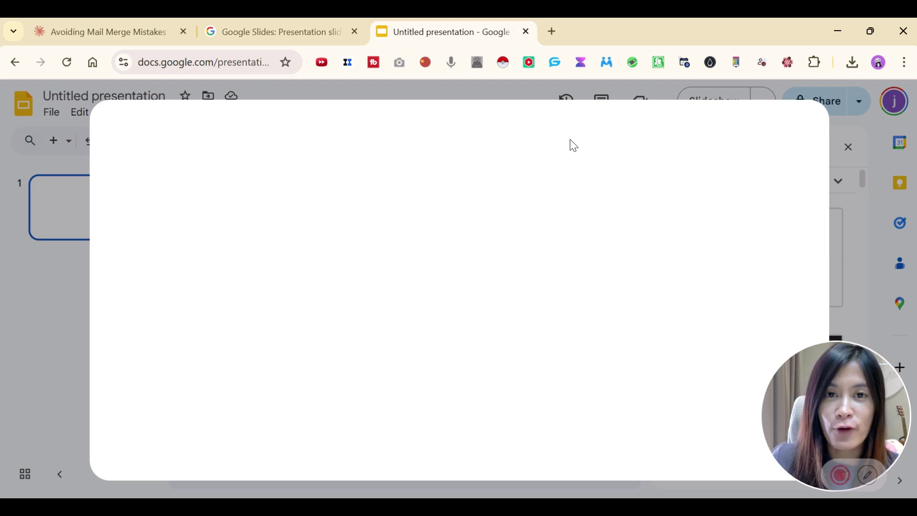
click(483, 141)
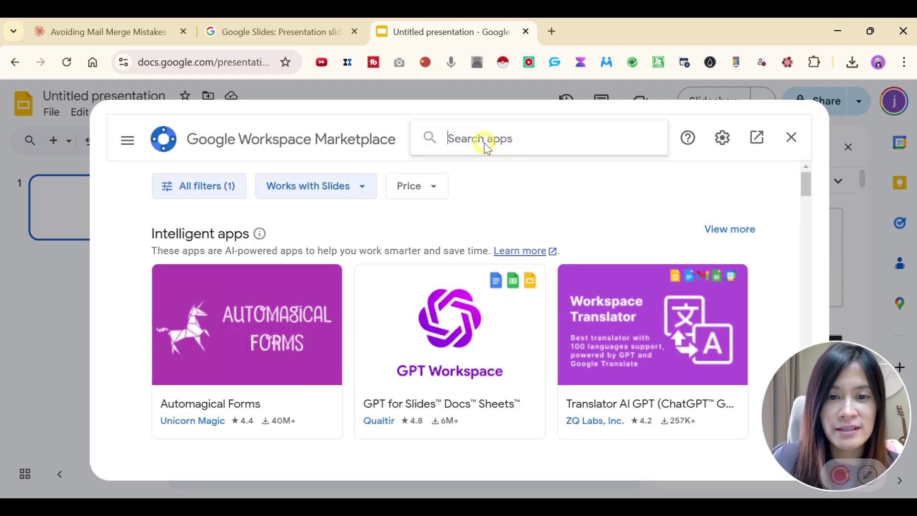
text(slidesai)
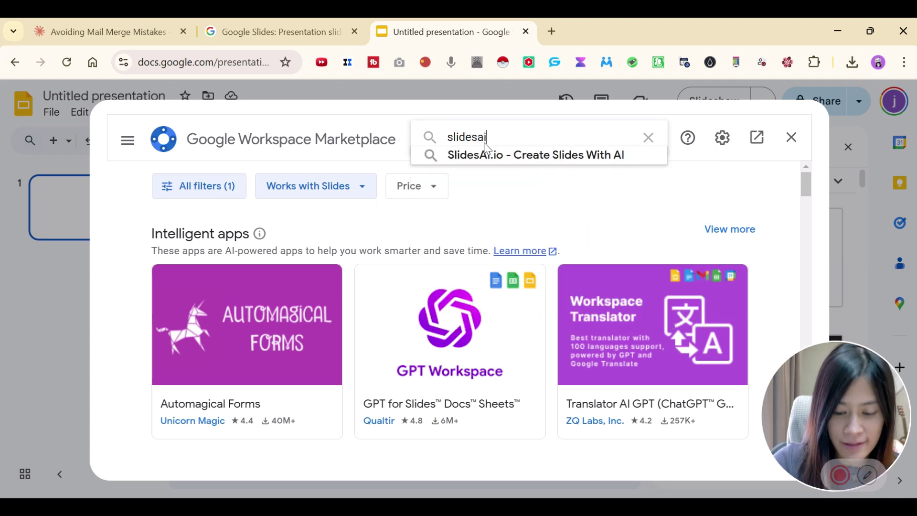
key(Return)
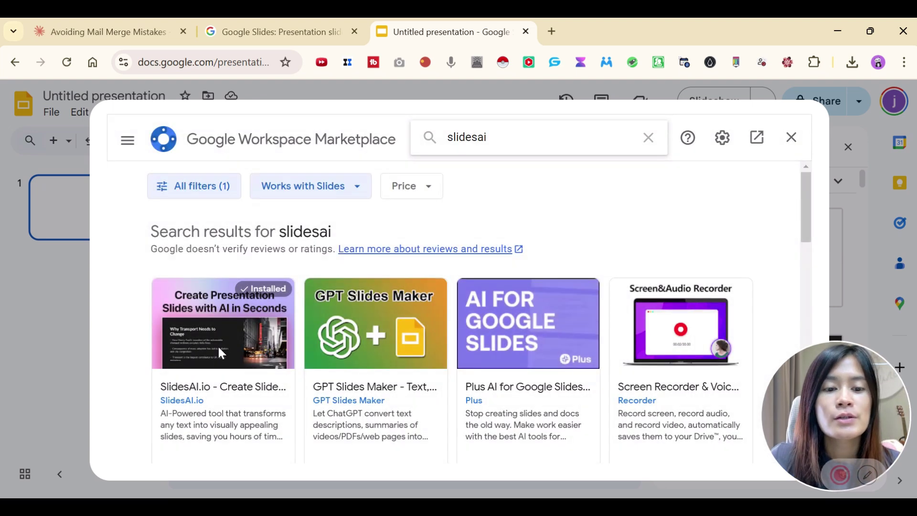
click(218, 346)
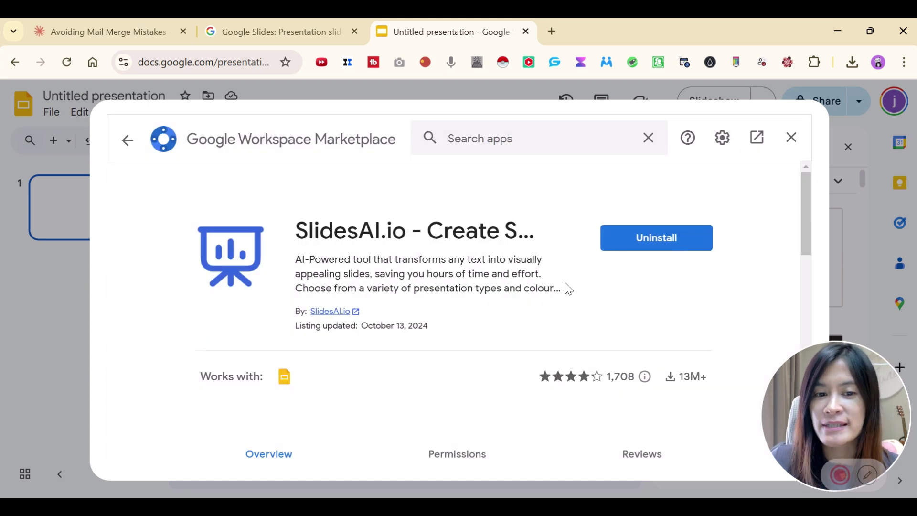
click(791, 142)
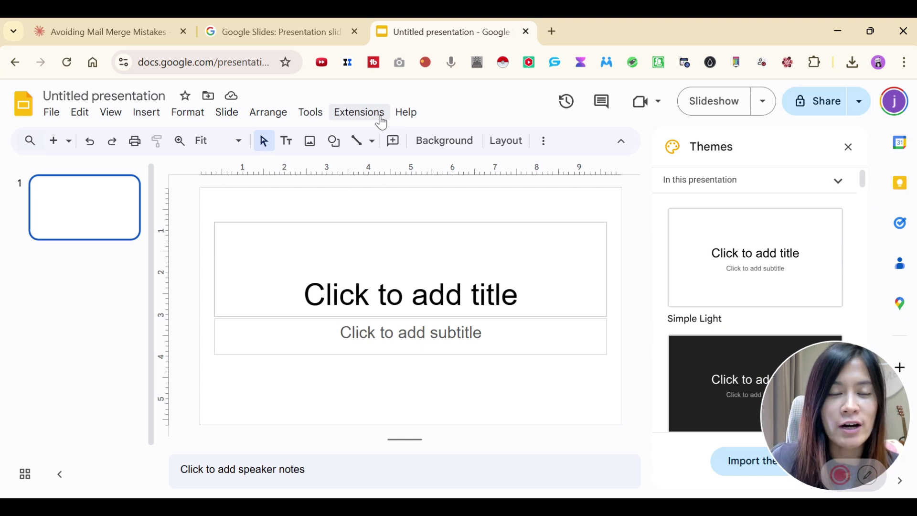
Launch SlidesAI.io's Generate New Slides from the Extensions menu.
click(382, 116)
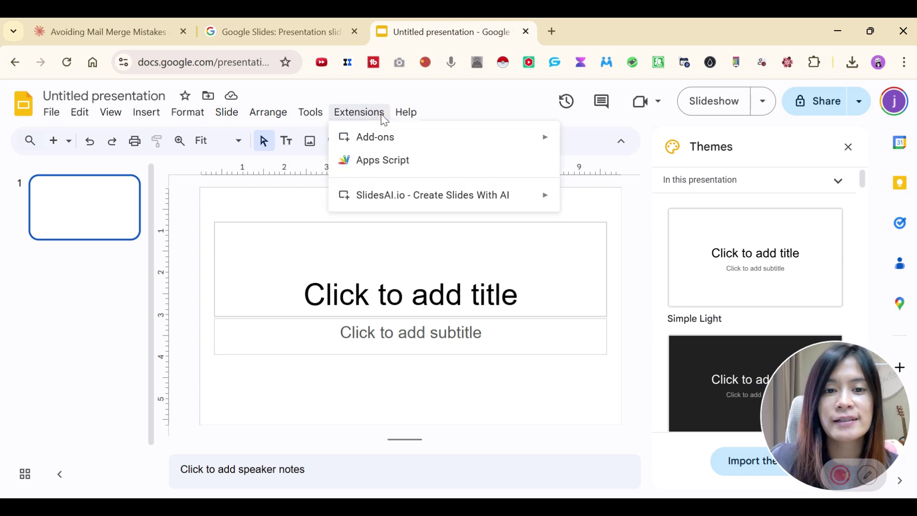
mouse_move(377, 196)
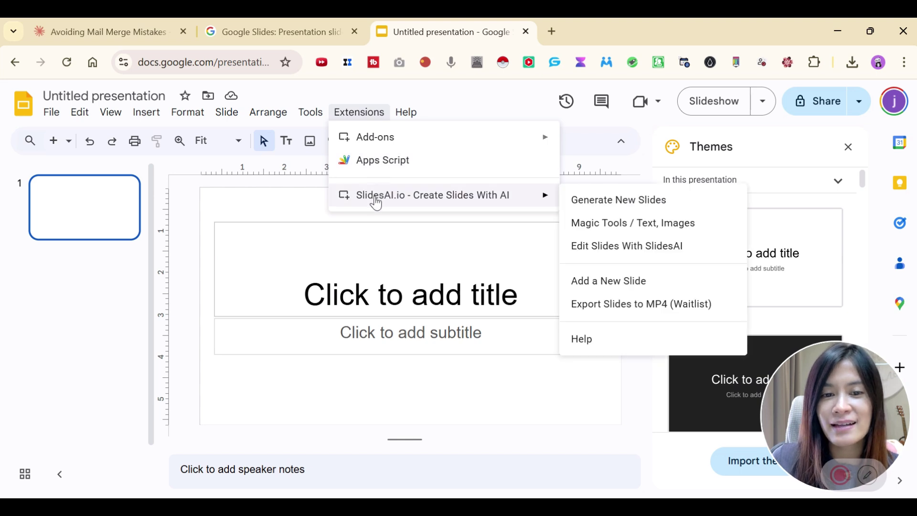
click(608, 200)
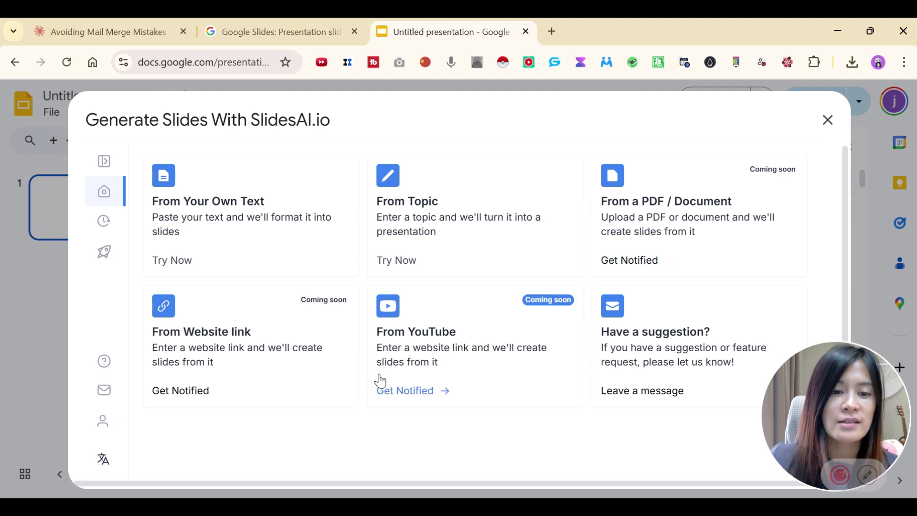
Copy the Spam Trigger Phrases text from its title to 'New feature' in Claude, then return to Slides.
click(114, 19)
scroll(666, 358, up, 3)
scroll(511, 238, up, 12)
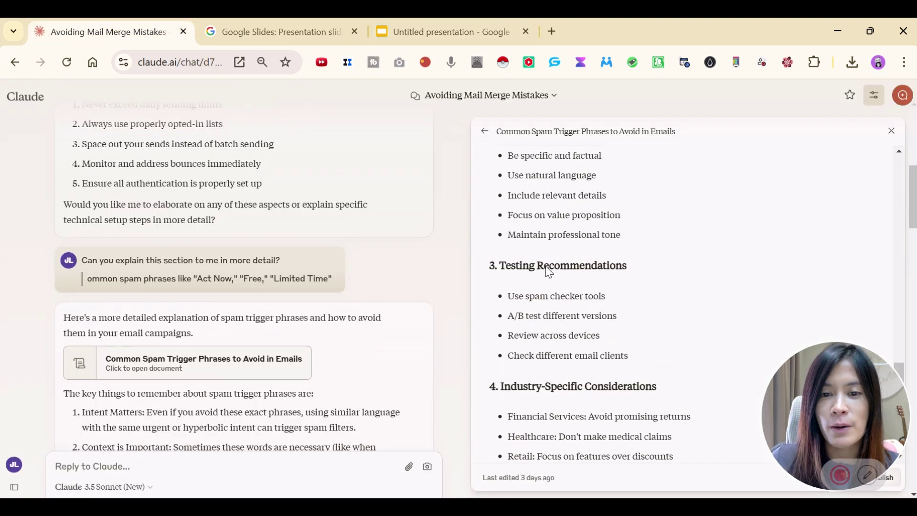
scroll(512, 215, up, 15)
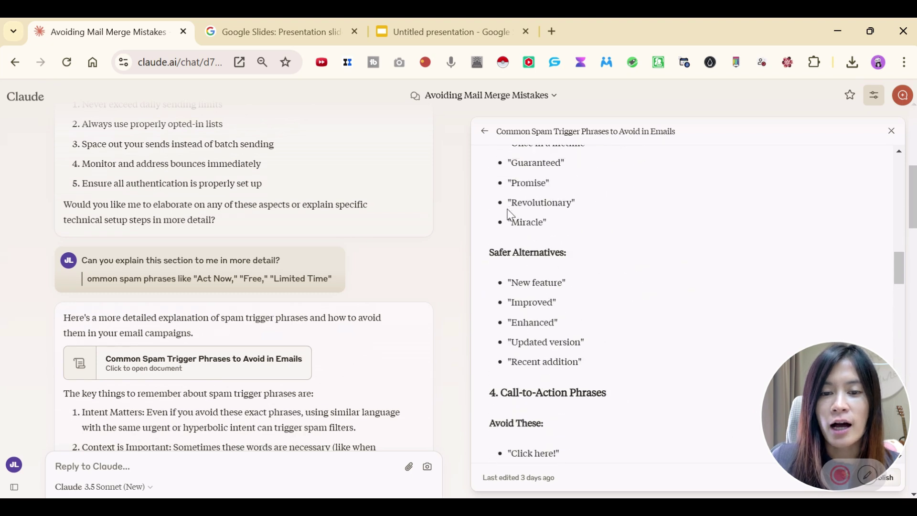
scroll(510, 206, up, 1)
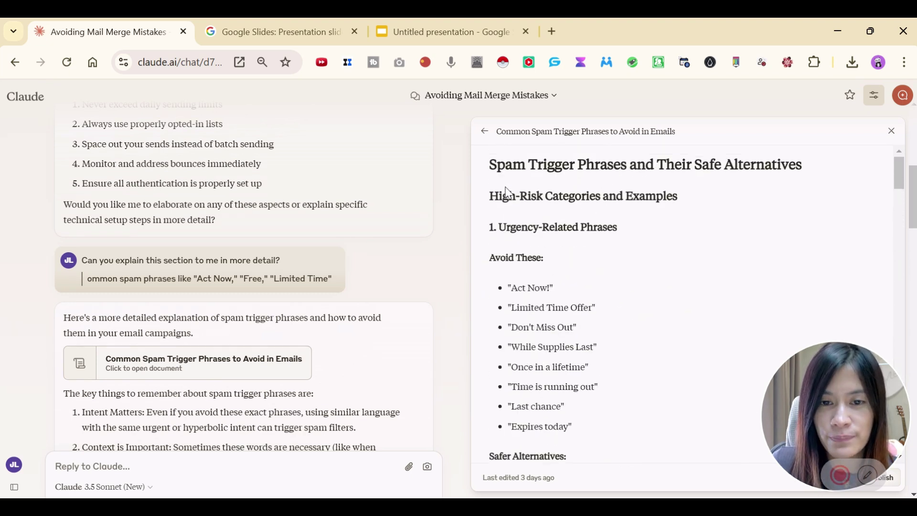
drag(495, 165, 610, 304)
click(420, 29)
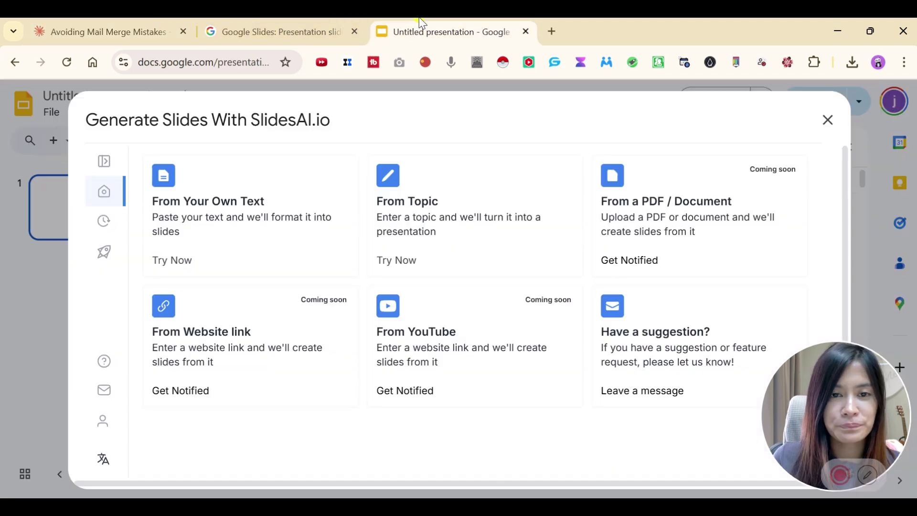
Paste the copied spam-phrase list into SlidesAI's From Your Own Text box.
click(236, 222)
click(257, 205)
key(ctrl+v)
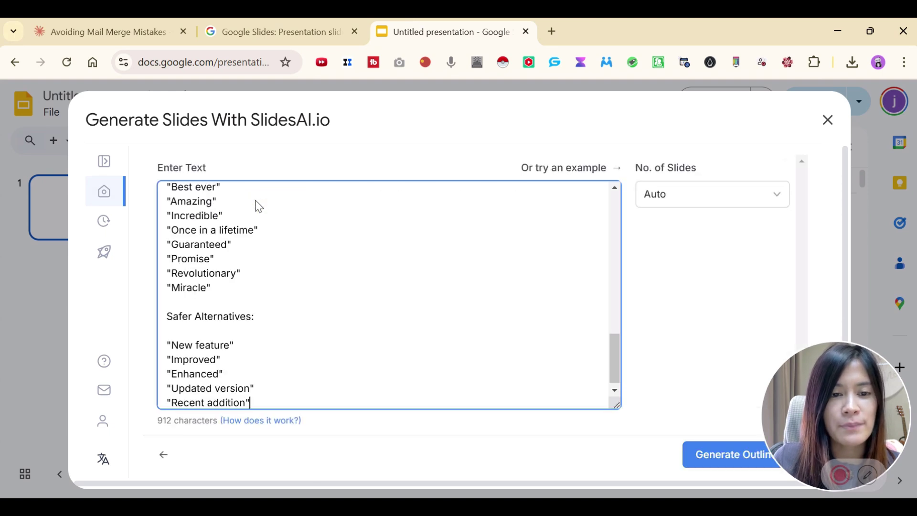
Leave the number of slides on Auto and generate the outline.
click(722, 198)
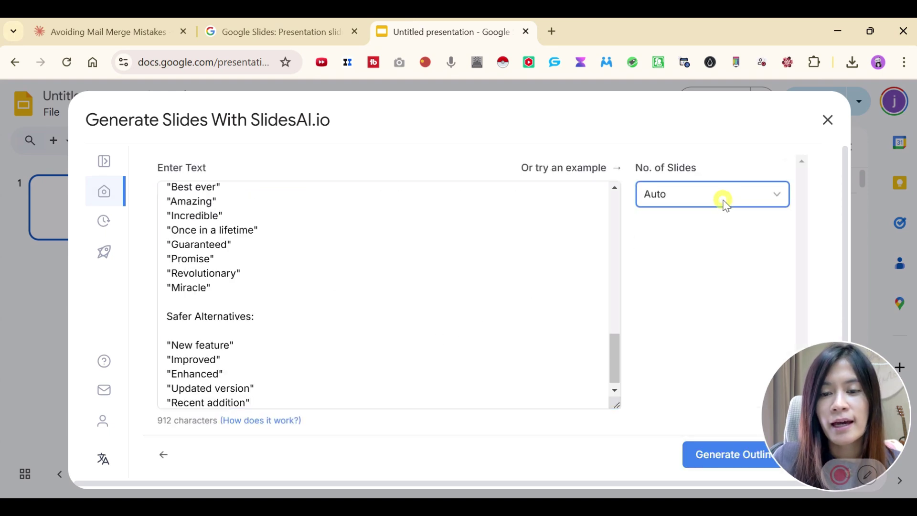
scroll(746, 273, down, 3)
scroll(748, 278, down, 3)
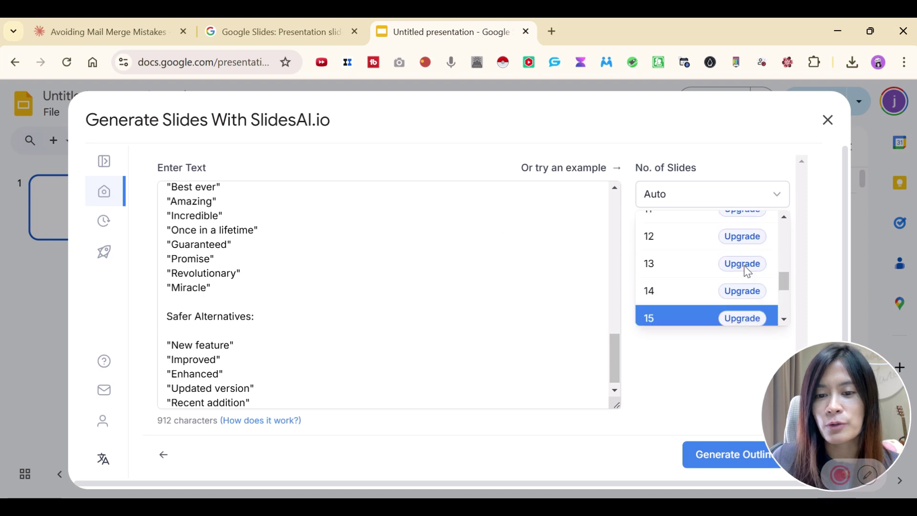
scroll(745, 266, up, 3)
scroll(741, 263, down, 2)
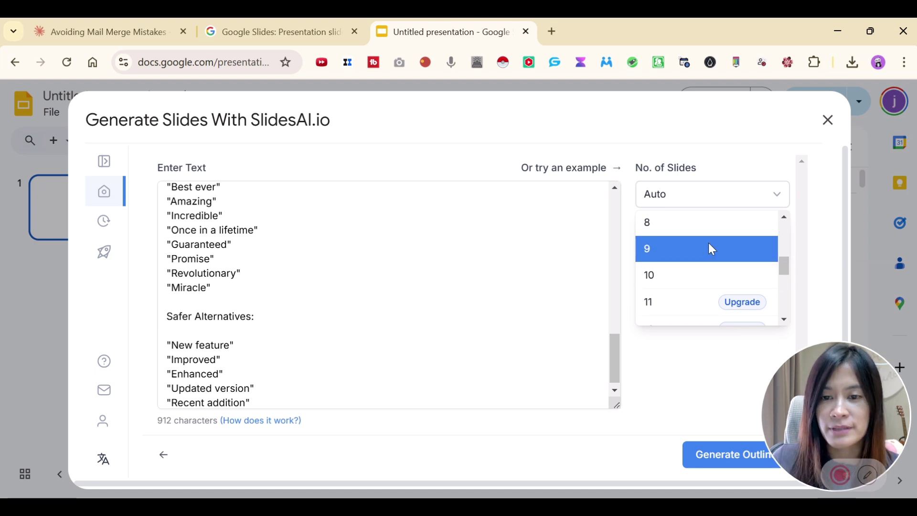
scroll(711, 229, up, 3)
click(722, 203)
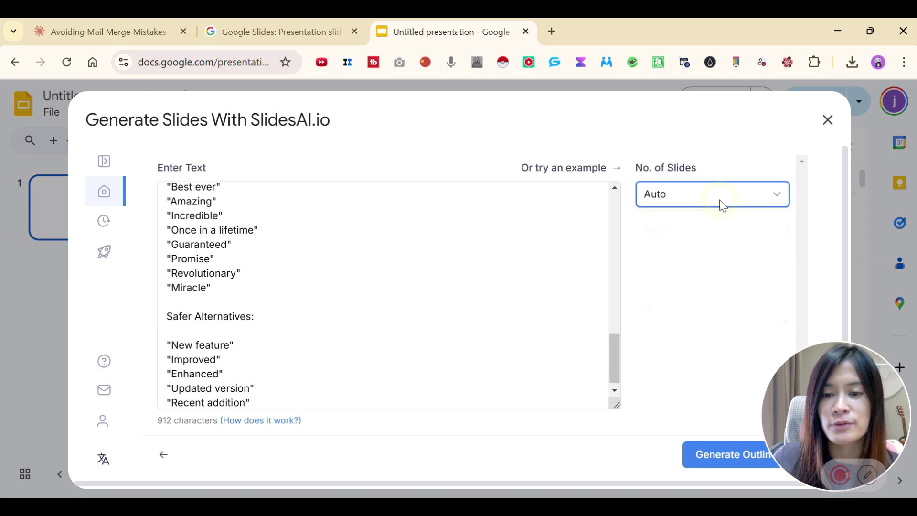
click(745, 456)
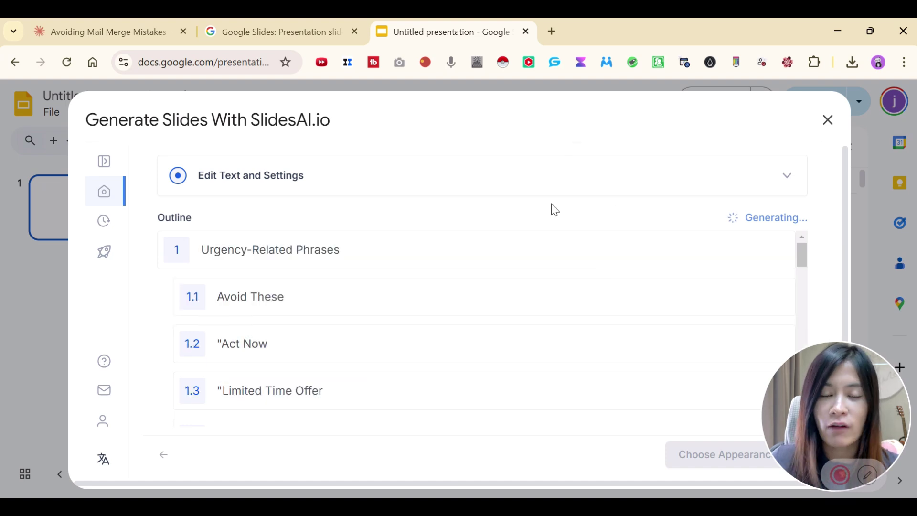
Look over the finished outline and proceed to Choose Appearance.
scroll(469, 333, down, 3)
scroll(465, 333, down, 8)
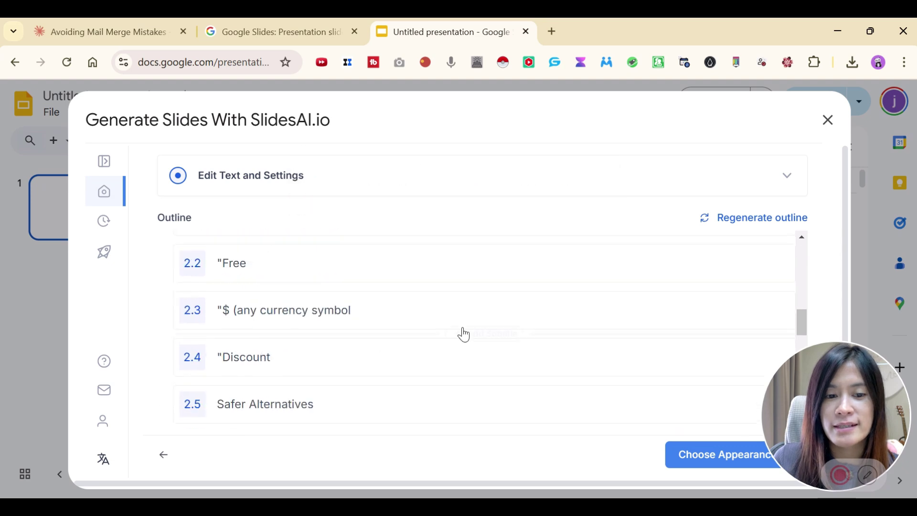
scroll(464, 330, up, 4)
scroll(466, 325, up, 5)
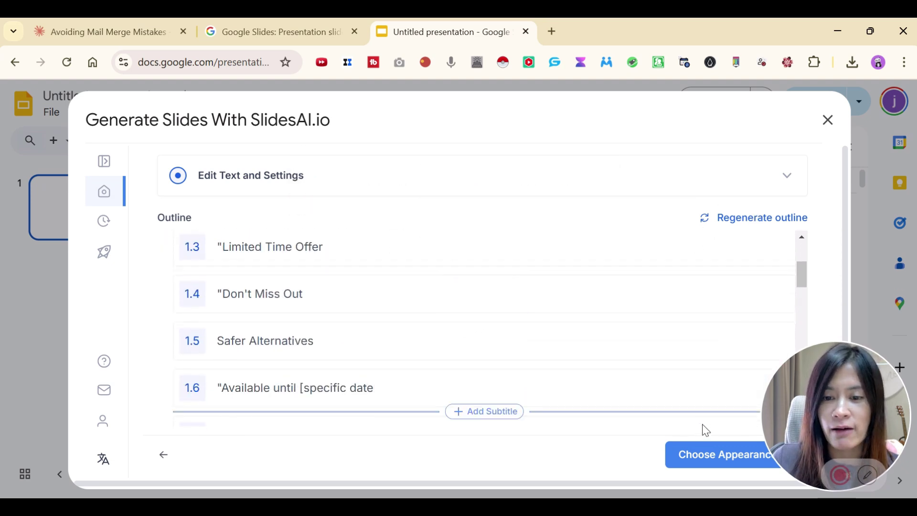
click(723, 460)
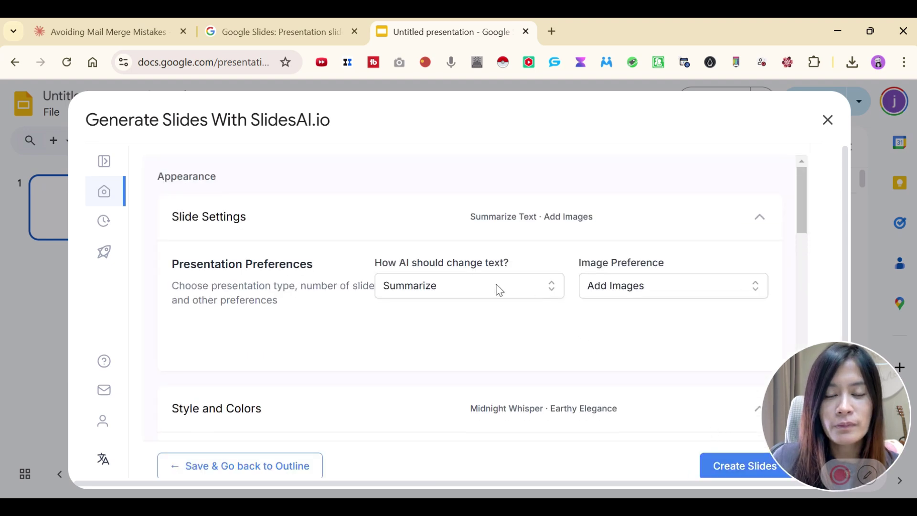
Keep Summarize as the text treatment and Add Images as the image preference.
click(497, 291)
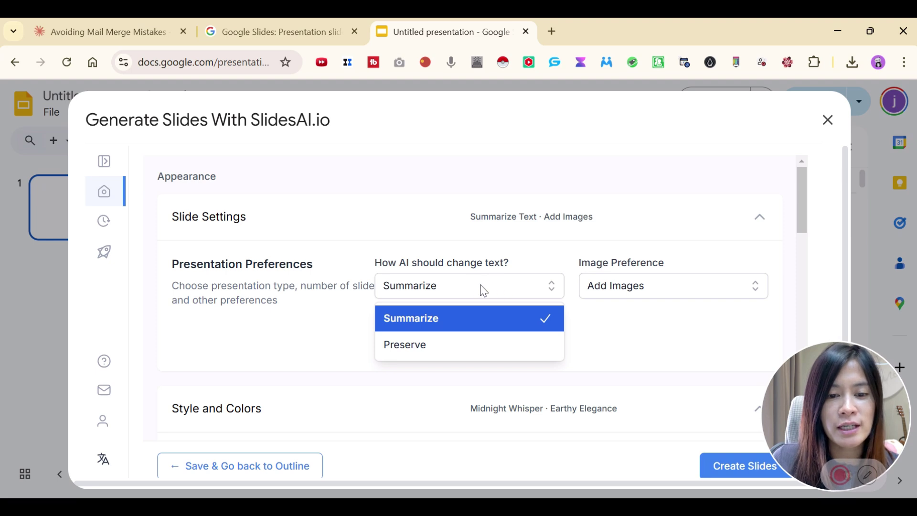
click(428, 318)
click(659, 294)
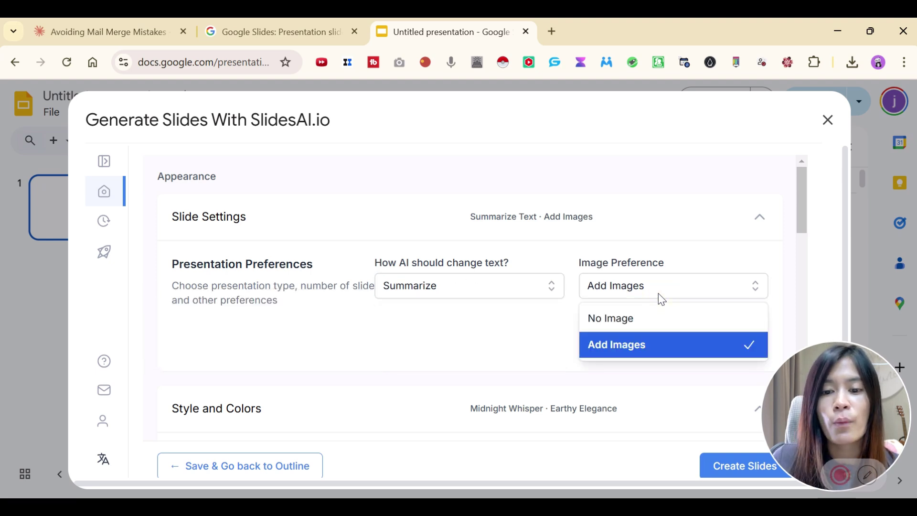
click(546, 360)
Pick the Sunny Scribbles design style with the Ocean Opulence colour preset.
scroll(545, 359, down, 5)
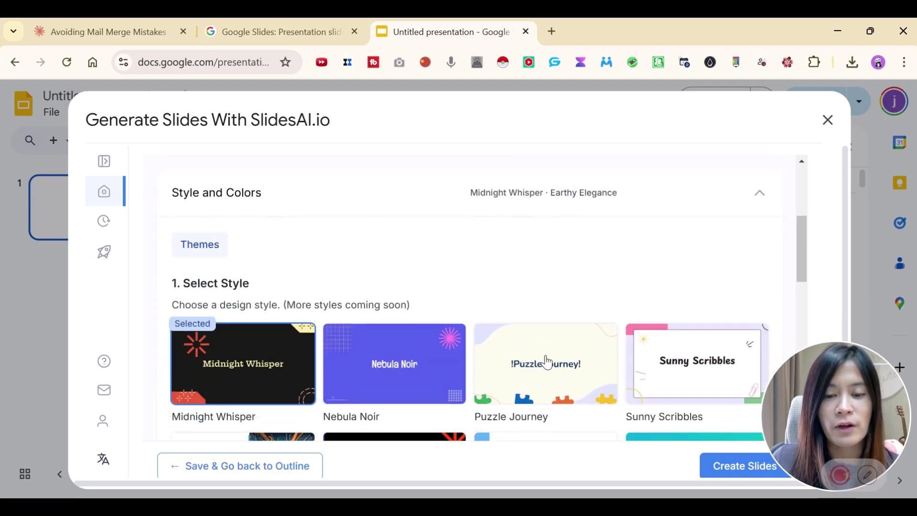
scroll(650, 356, down, 3)
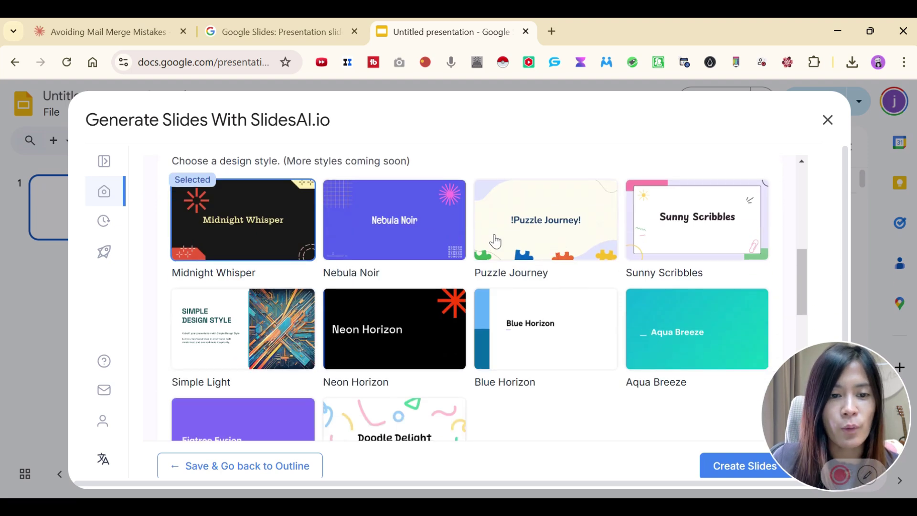
click(701, 230)
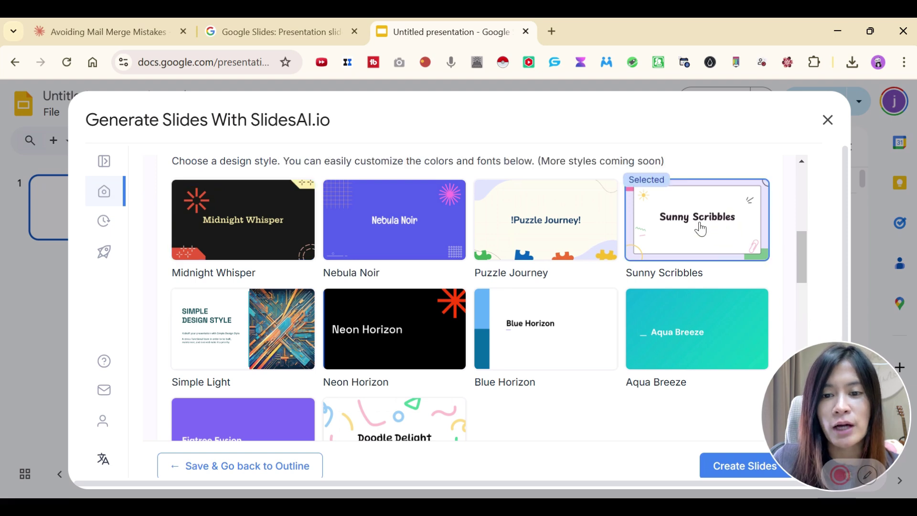
scroll(665, 334, down, 6)
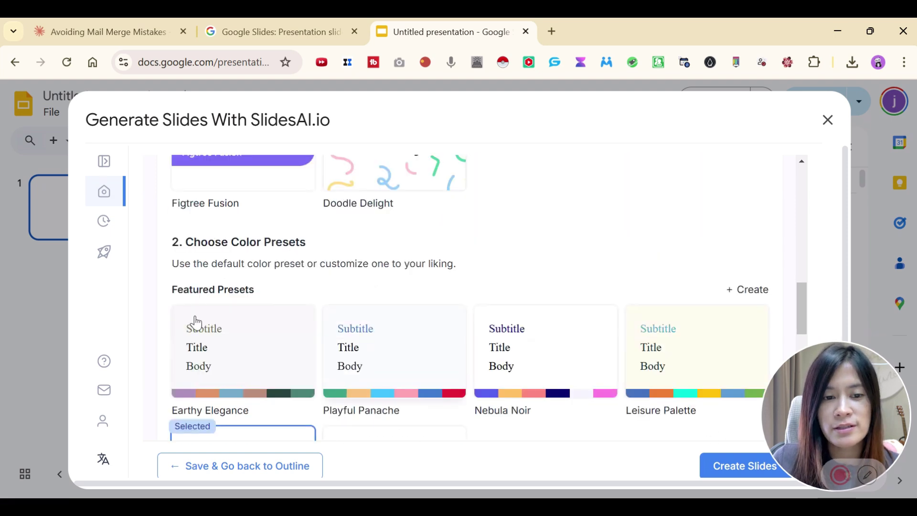
scroll(262, 333, down, 4)
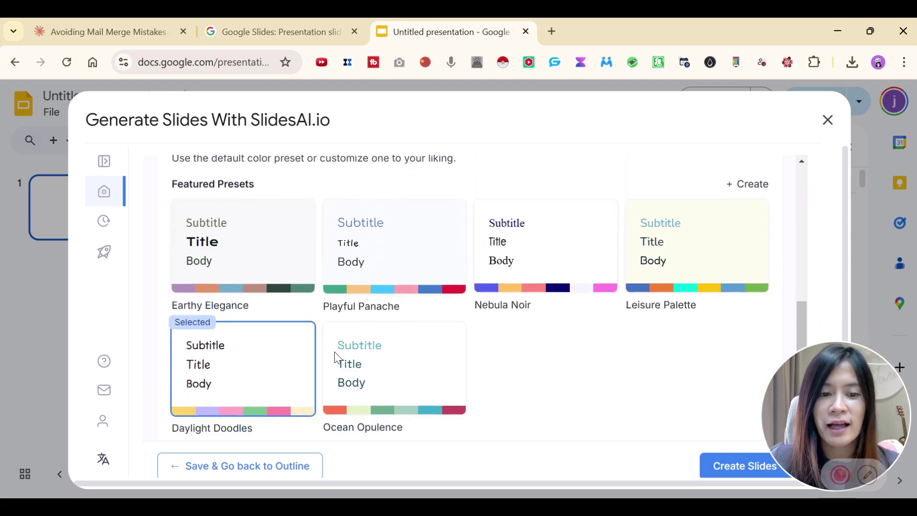
scroll(287, 330, up, 3)
click(397, 392)
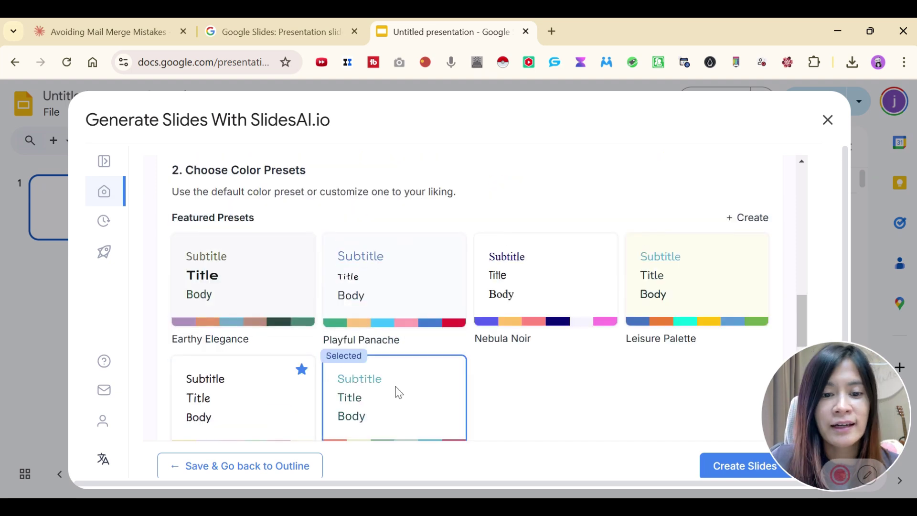
Start creating the slides with these appearance settings.
scroll(430, 311, down, 5)
scroll(244, 247, down, 3)
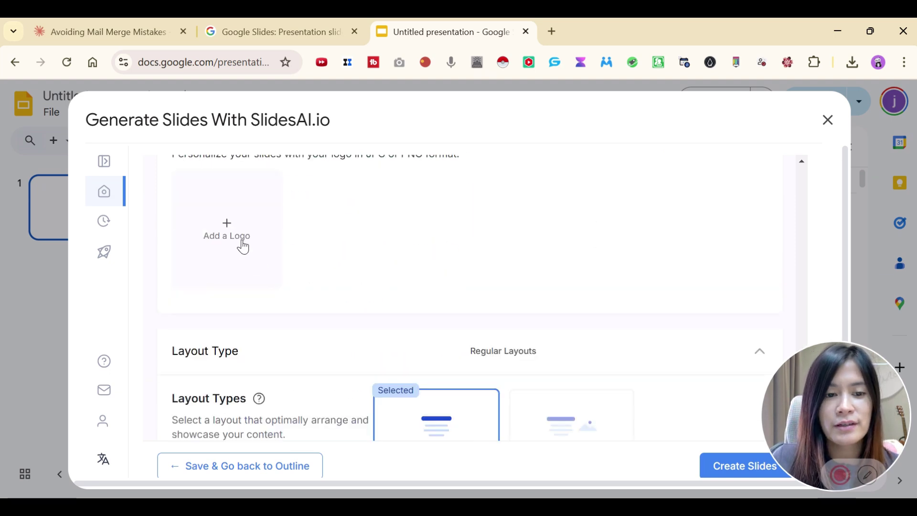
scroll(230, 234, up, 2)
scroll(252, 306, down, 4)
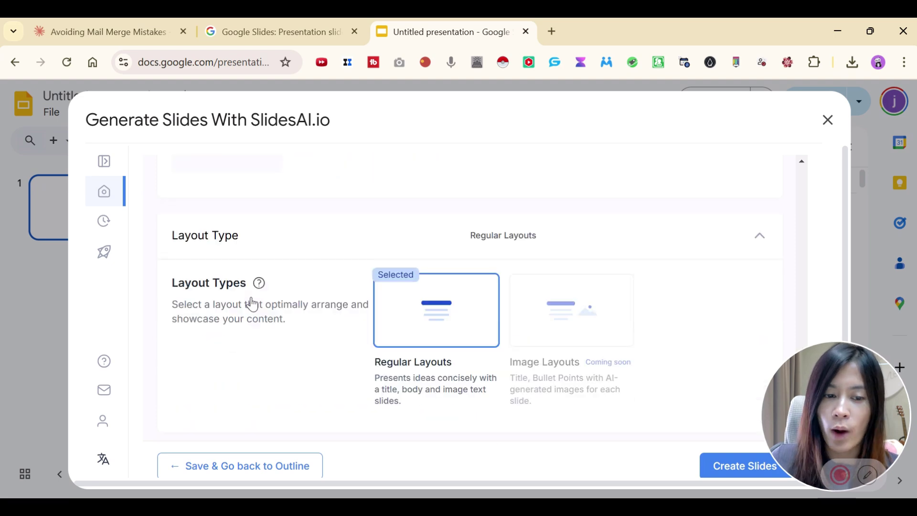
scroll(492, 323, down, 1)
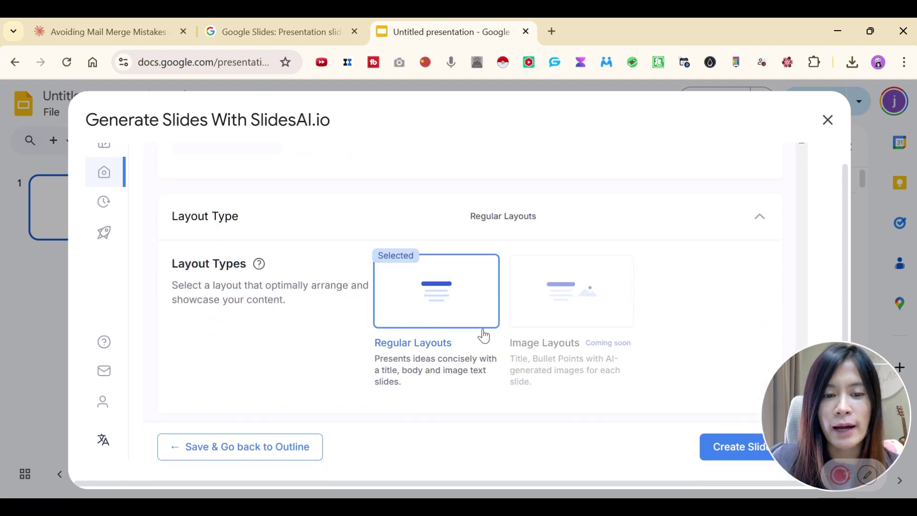
click(738, 455)
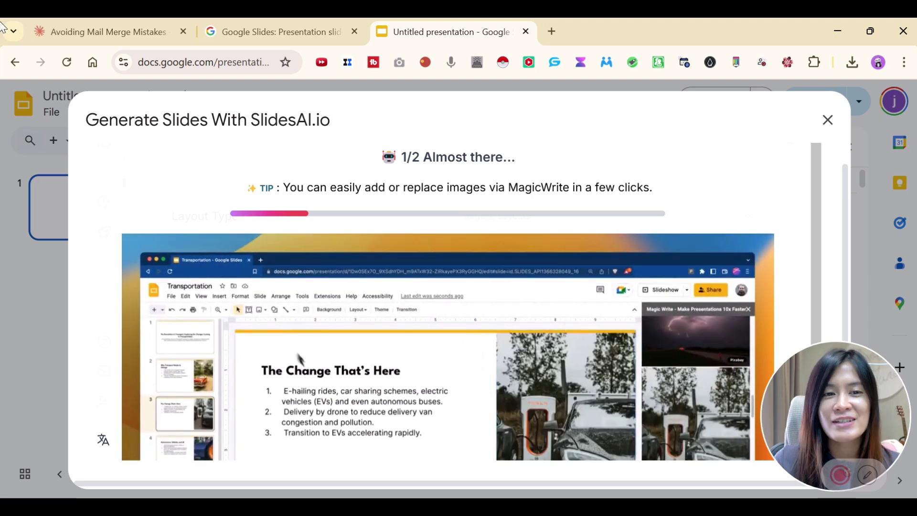
Glance at the spam-phrase notes in Claude, then return to the presentation while slides generate.
click(158, 33)
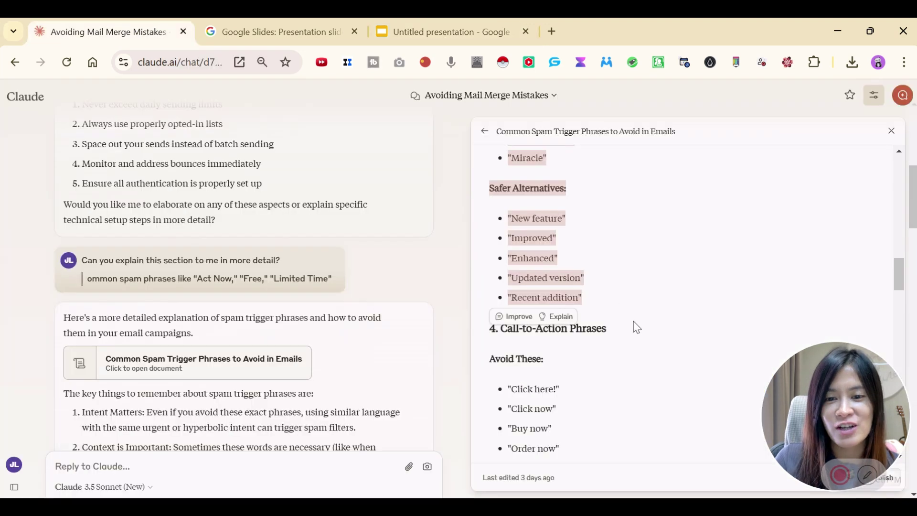
scroll(621, 351, up, 3)
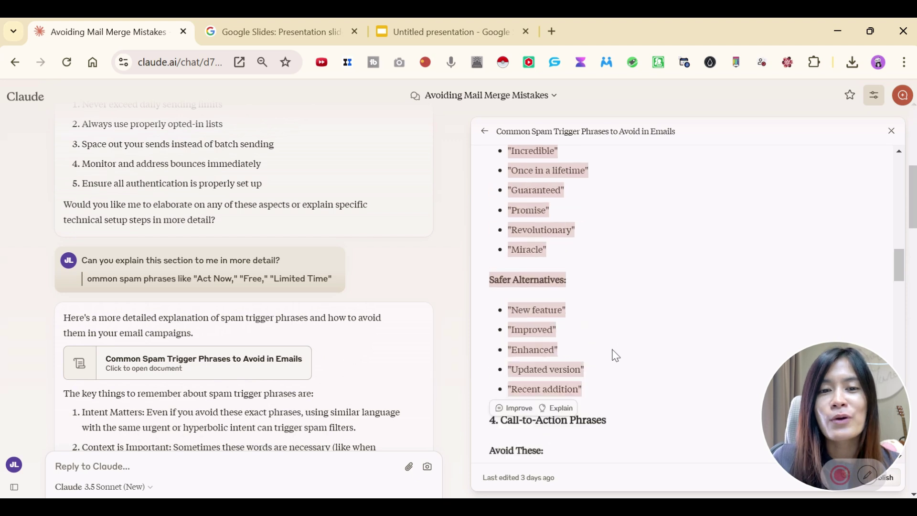
click(492, 34)
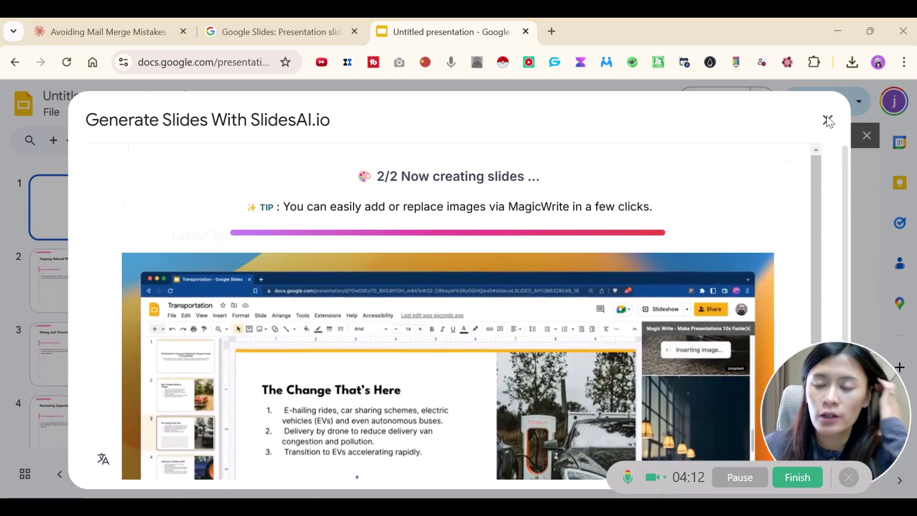
Close the generator and review slides 2–5: urgency, money terms, superlatives and closing summary.
click(828, 120)
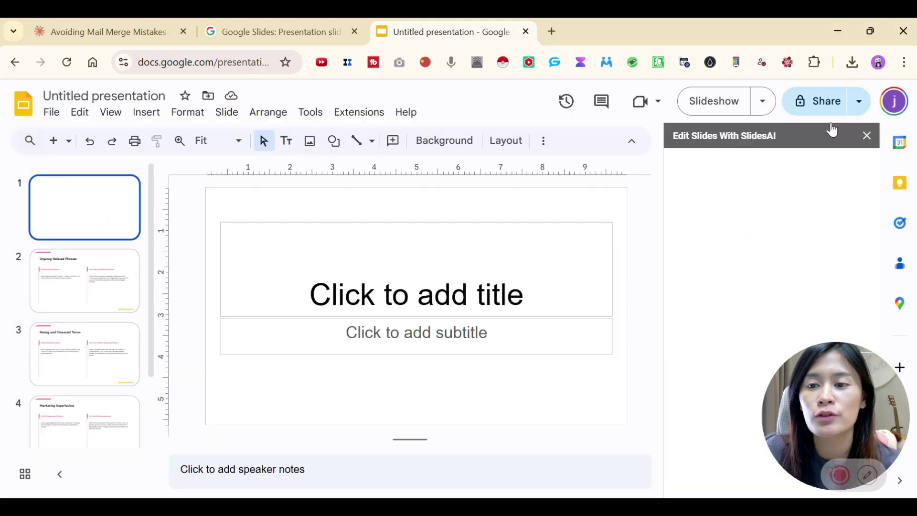
click(77, 285)
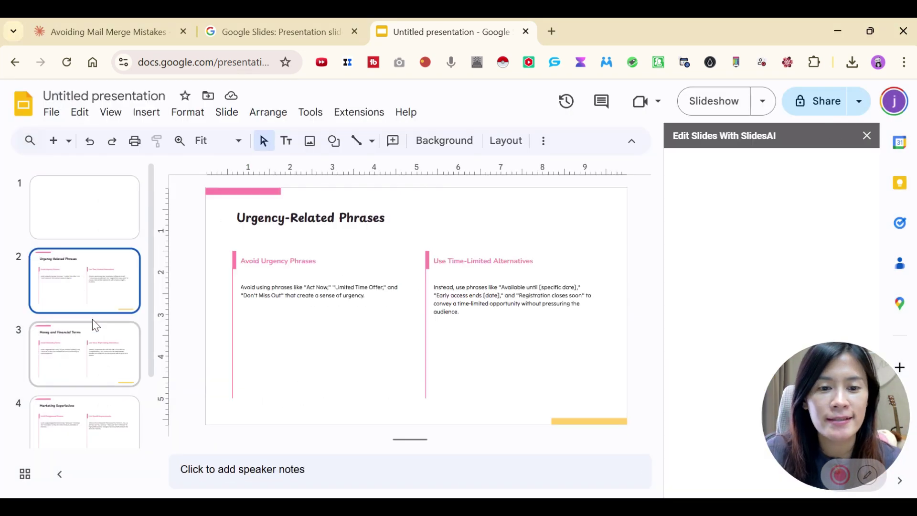
click(90, 357)
scroll(96, 357, down, 2)
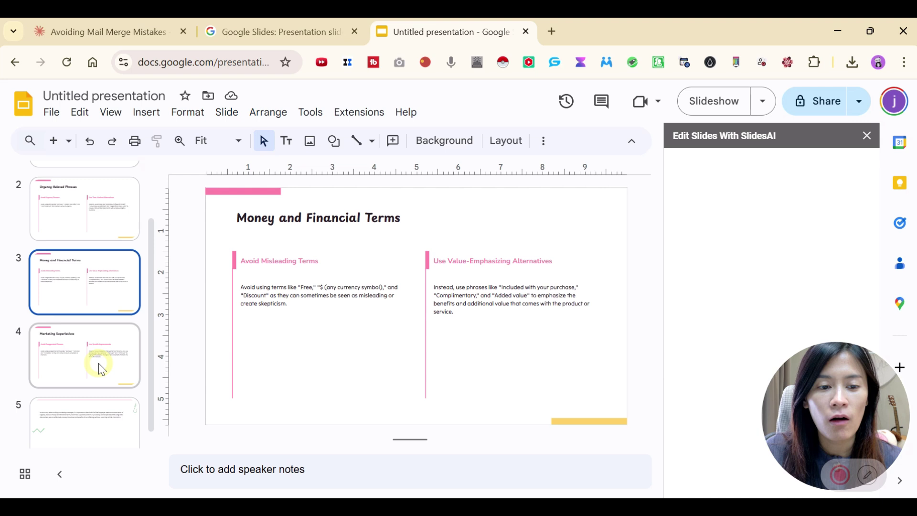
click(99, 364)
click(84, 397)
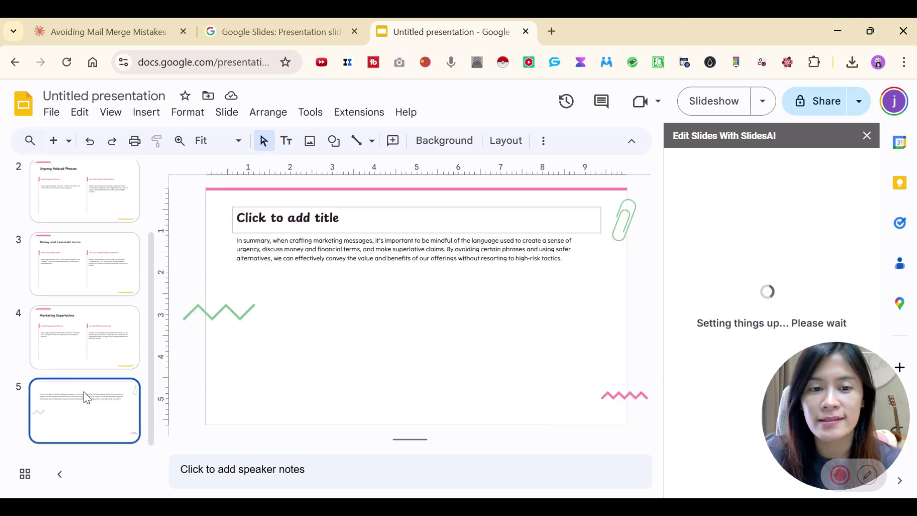
click(105, 351)
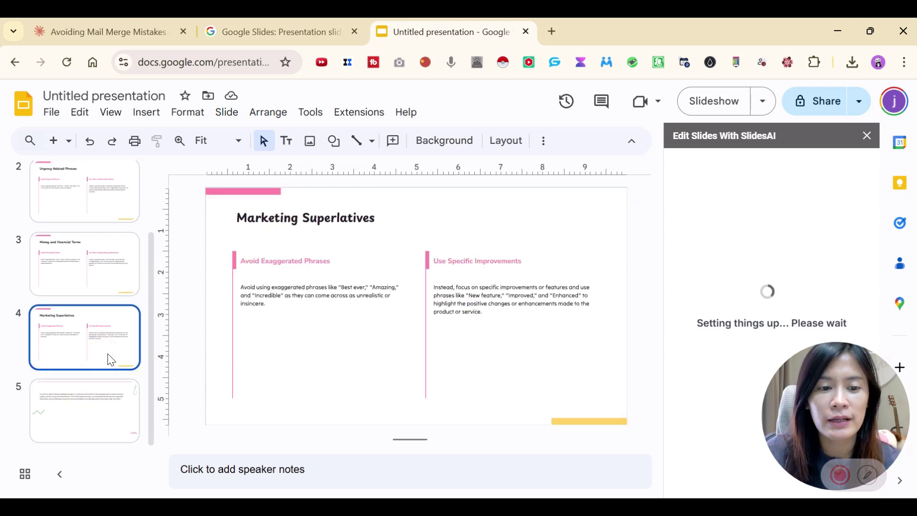
scroll(107, 353, up, 2)
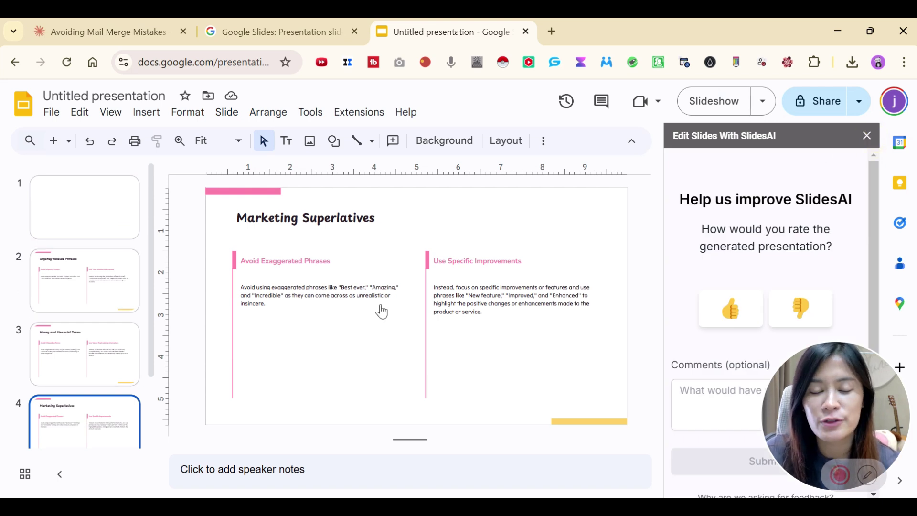
Close the SlidesAI sidebar and minimize Chrome to the desktop.
click(867, 143)
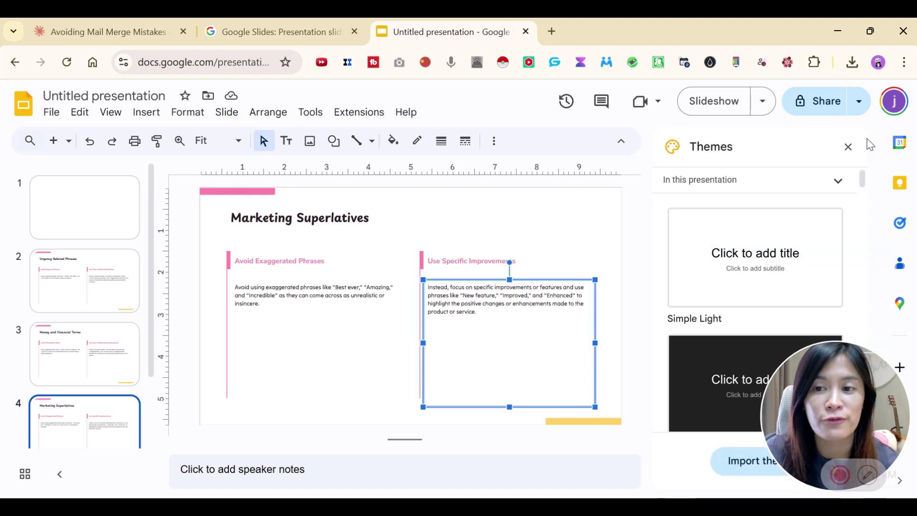
click(153, 22)
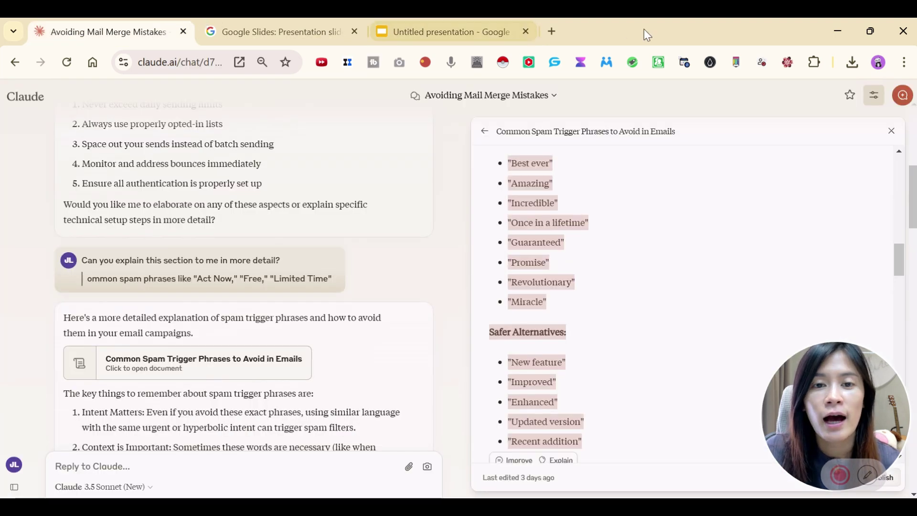
click(837, 31)
Reopen the spam-trigger deck, view slides 10 and 1, then switch to the Claude window.
mouse_move(589, 507)
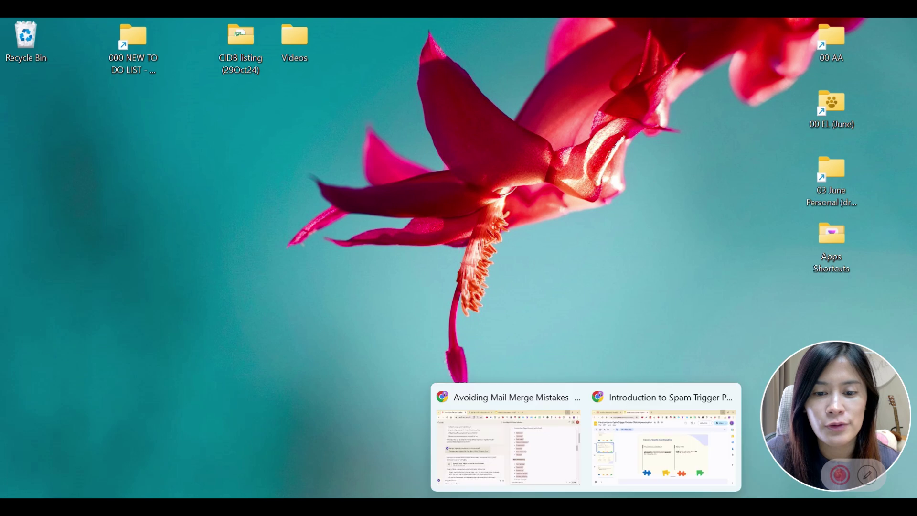
click(657, 437)
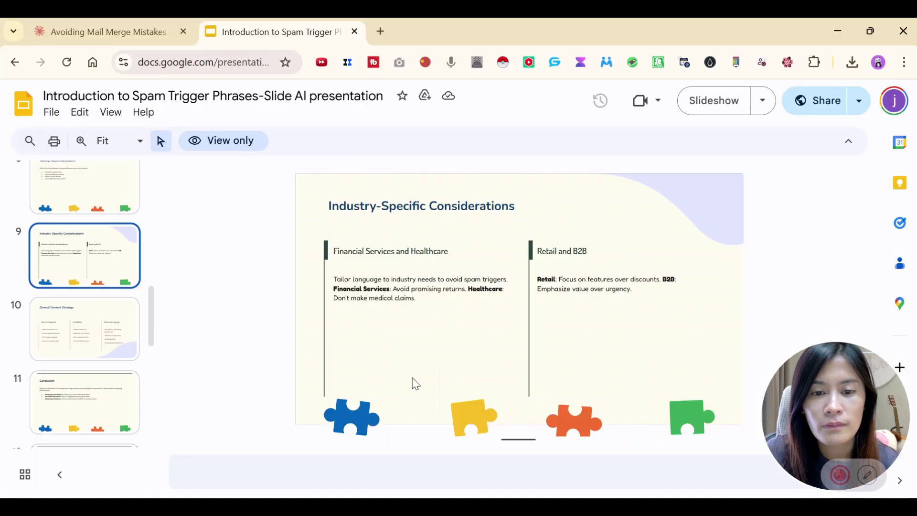
click(65, 342)
scroll(85, 261, up, 10)
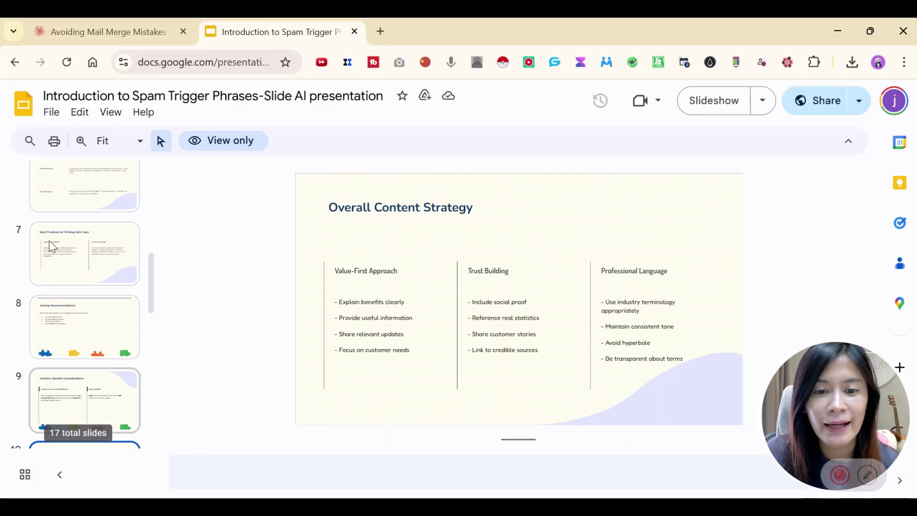
click(82, 227)
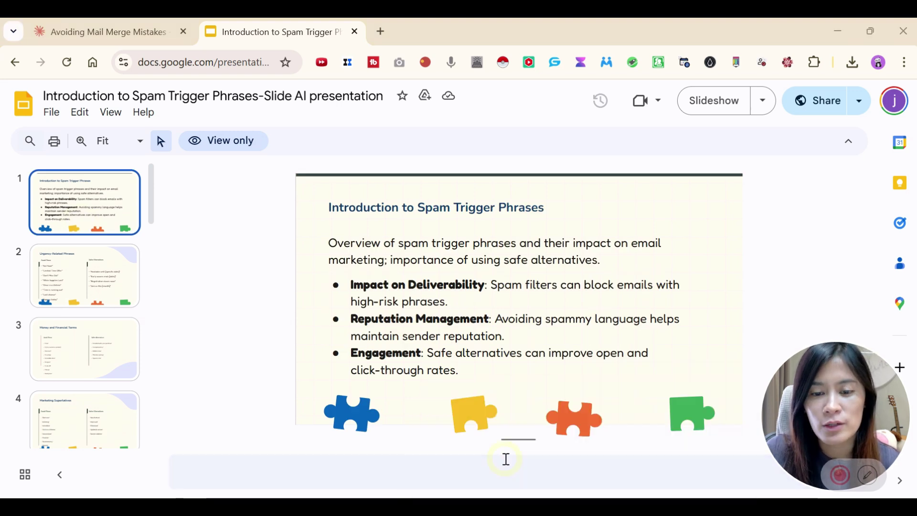
key(alt+Tab)
In the Untitled presentation, show slide 3, Money and Financial Terms, and close the theme list.
click(455, 21)
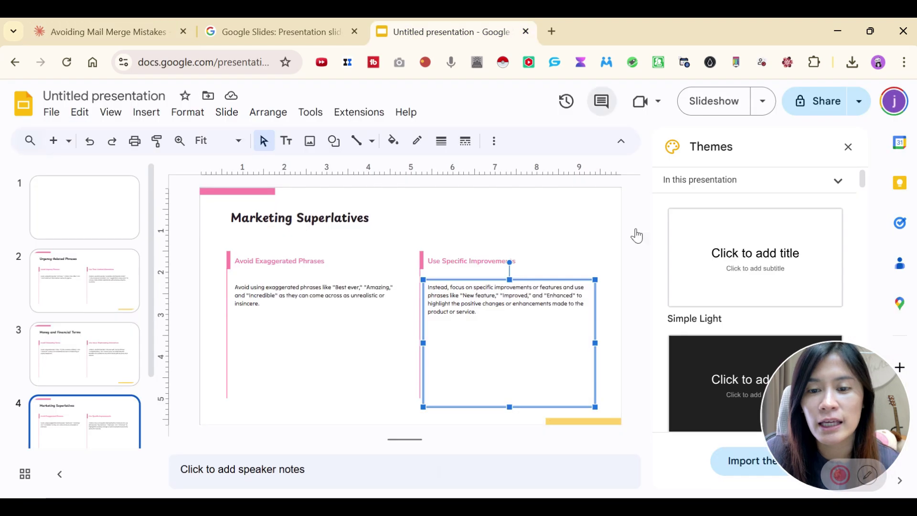
click(65, 358)
scroll(86, 356, down, 2)
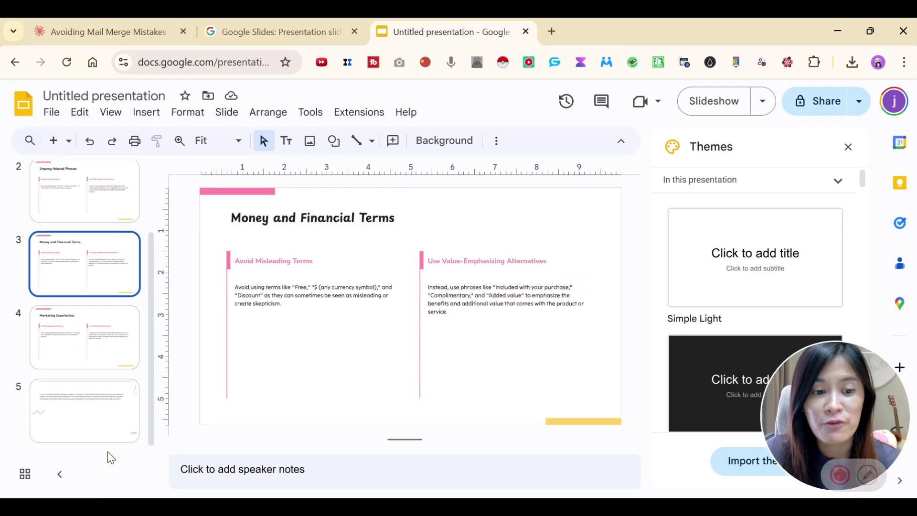
click(357, 112)
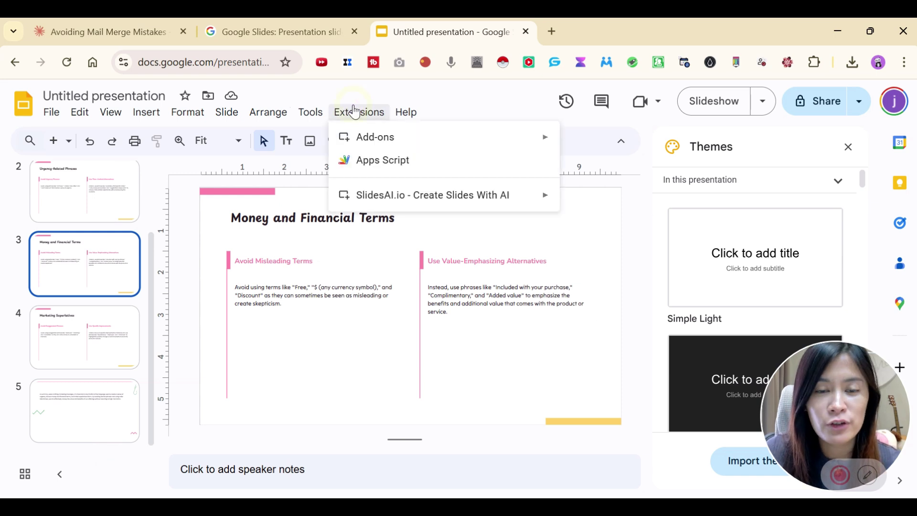
mouse_move(385, 199)
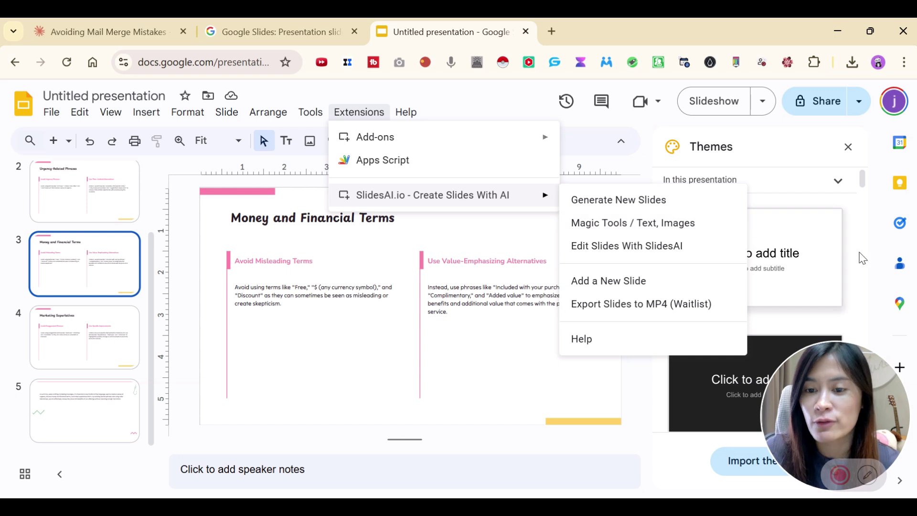
scroll(864, 200, down, 3)
click(720, 139)
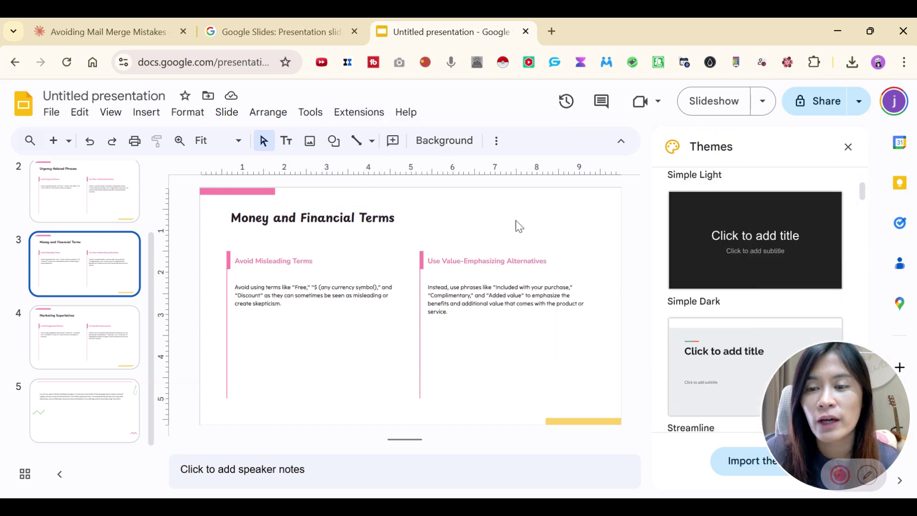
scroll(511, 337, down, 1)
scroll(511, 338, up, 1)
scroll(511, 338, down, 1)
drag(802, 420, 84, 410)
click(53, 266)
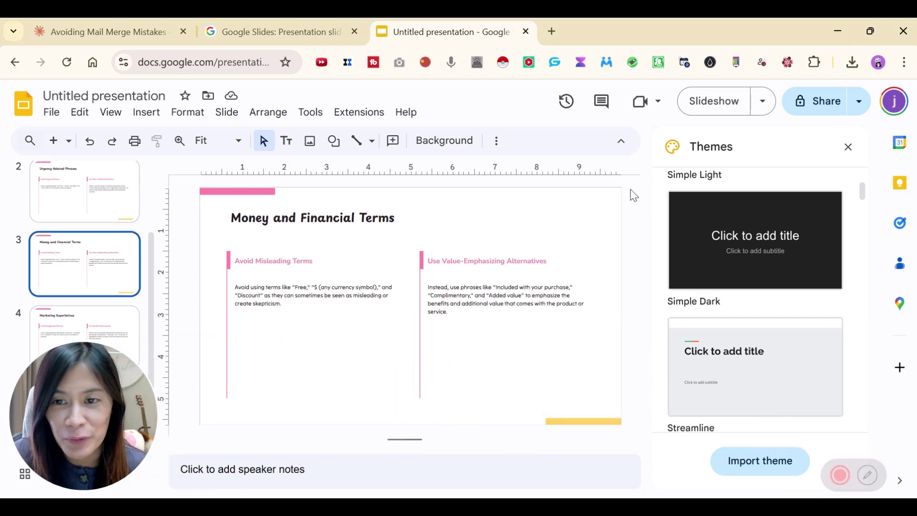
click(850, 148)
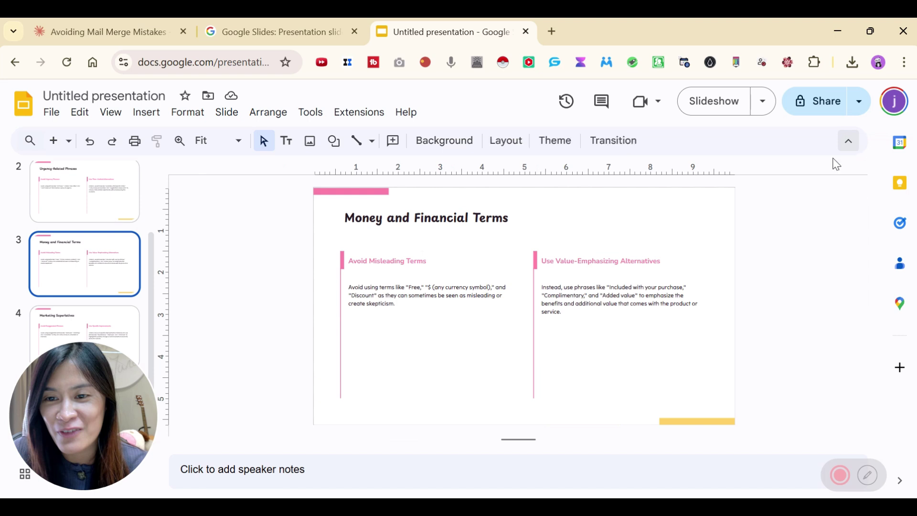
Launch SlidesAI's Edit Slides tools, then close its feedback sidebar.
click(362, 113)
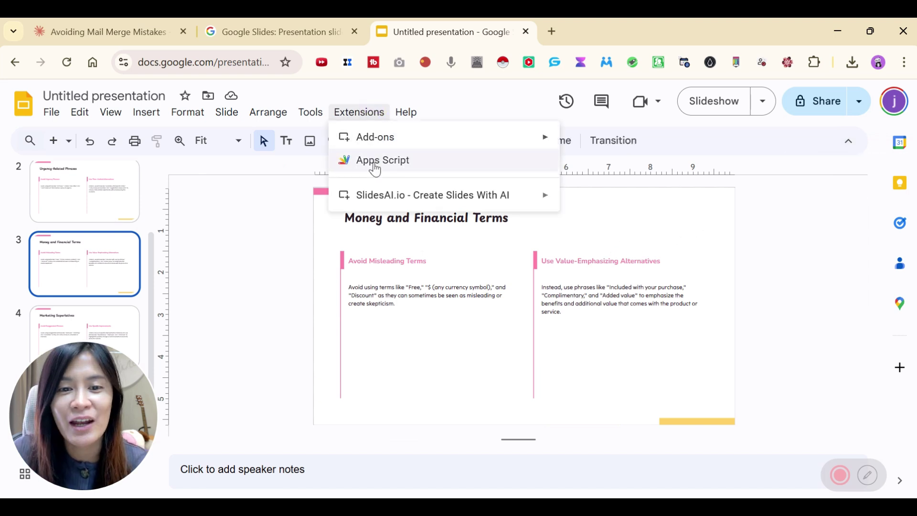
mouse_move(525, 196)
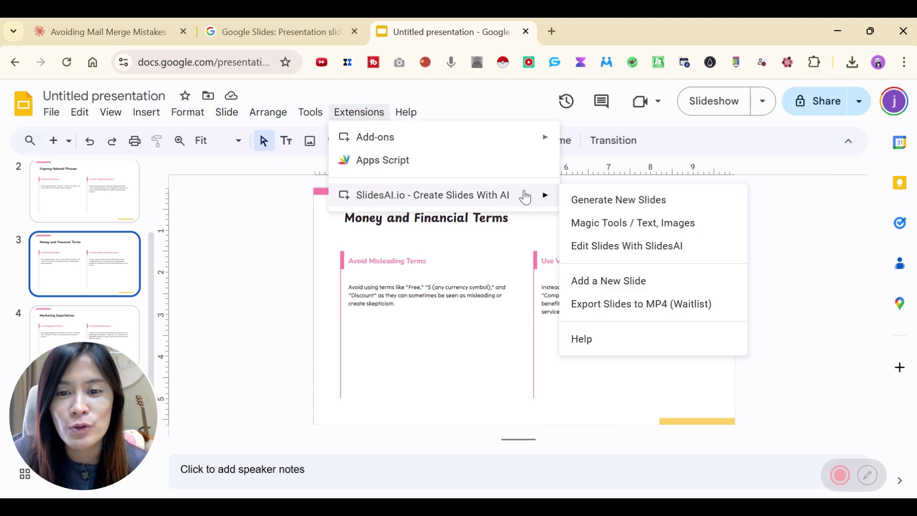
click(623, 255)
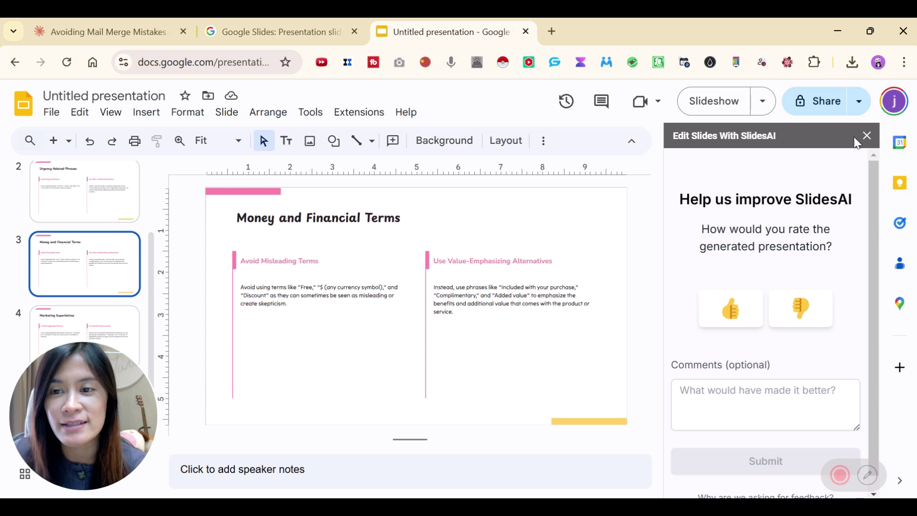
click(869, 138)
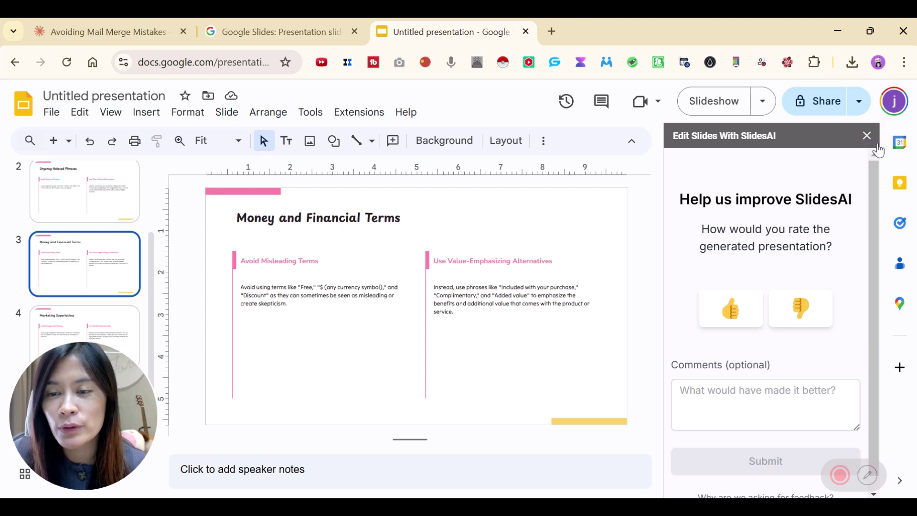
click(872, 138)
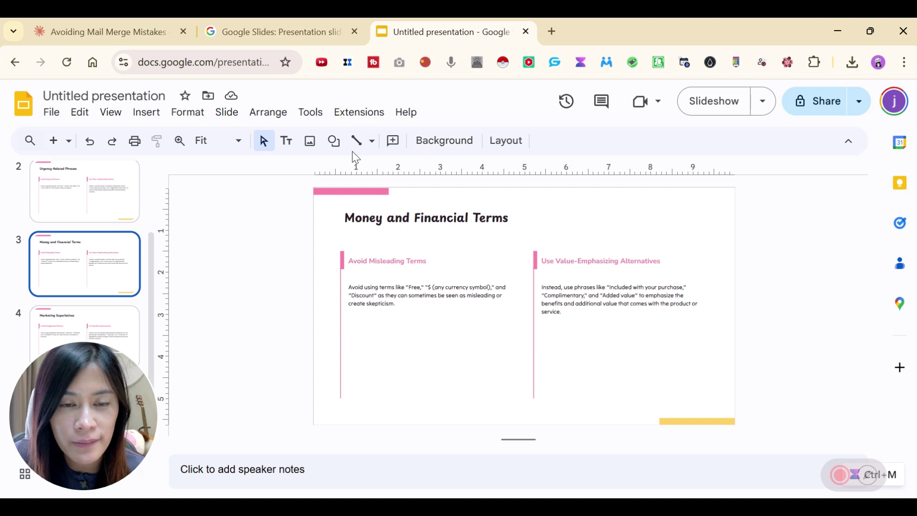
Reopen the SlidesAI.io 'Edit Slides With SlidesAI' panel from the Extensions menu.
click(359, 112)
click(598, 195)
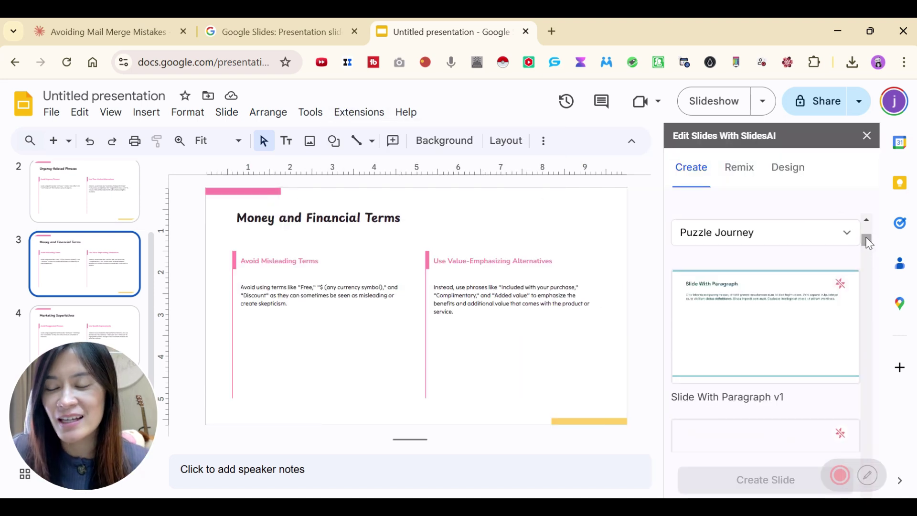
drag(869, 241, 868, 224)
On the Remix tab, keep All Layouts and choose the Sunny Scribbles style.
click(750, 173)
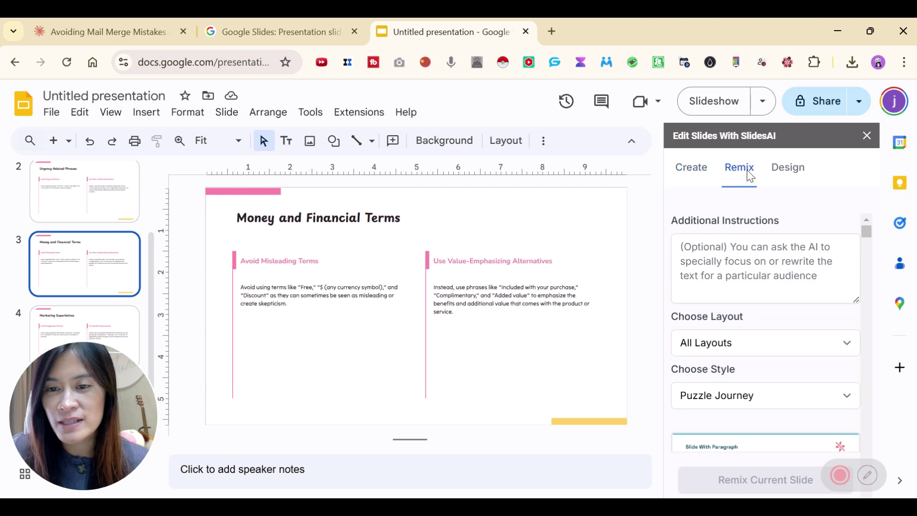
click(760, 342)
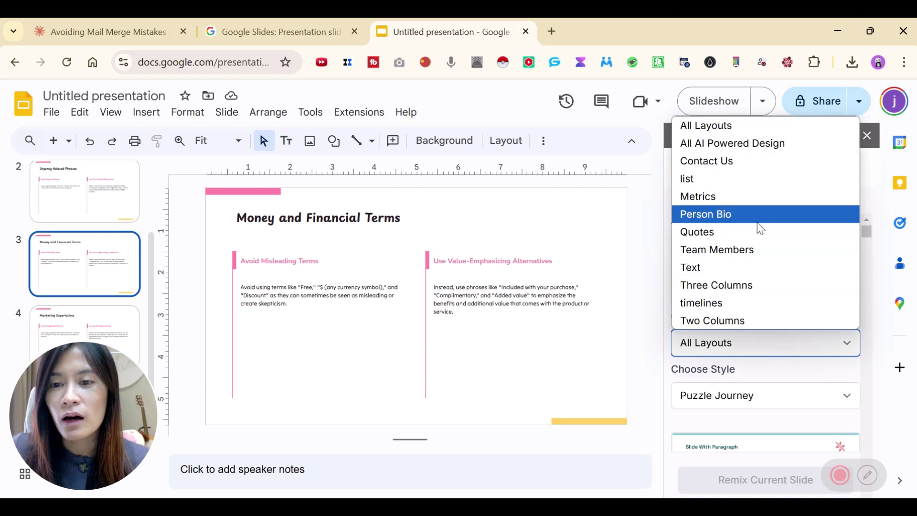
click(764, 401)
click(758, 442)
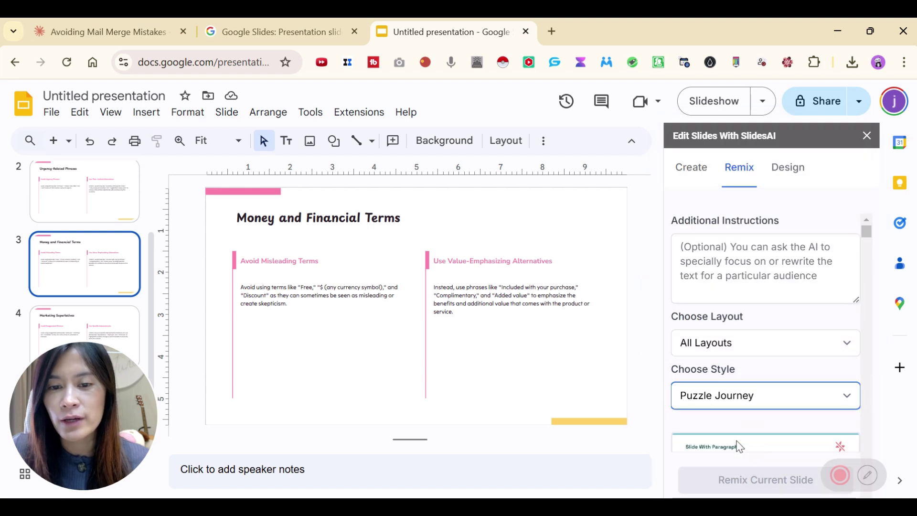
scroll(774, 420, down, 3)
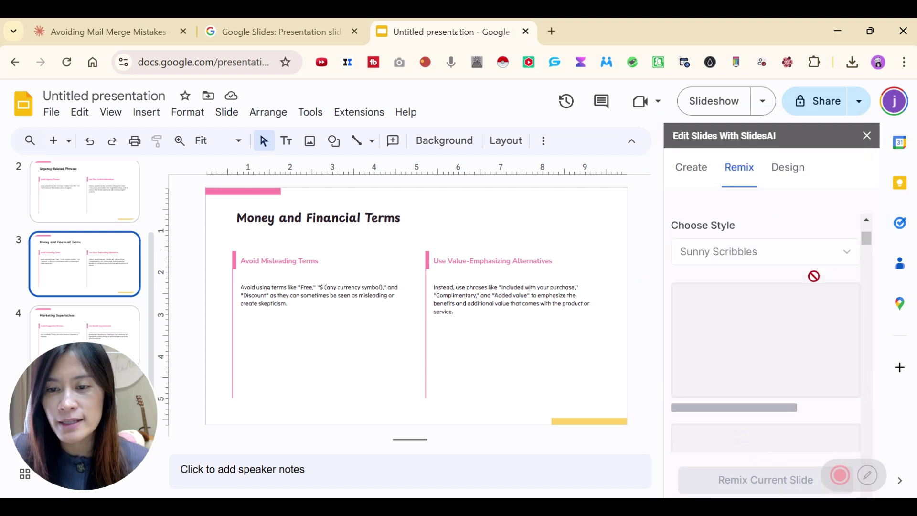
Review the Daylight Doodles theme fonts and colors on the SlidesAI Design tab.
click(802, 166)
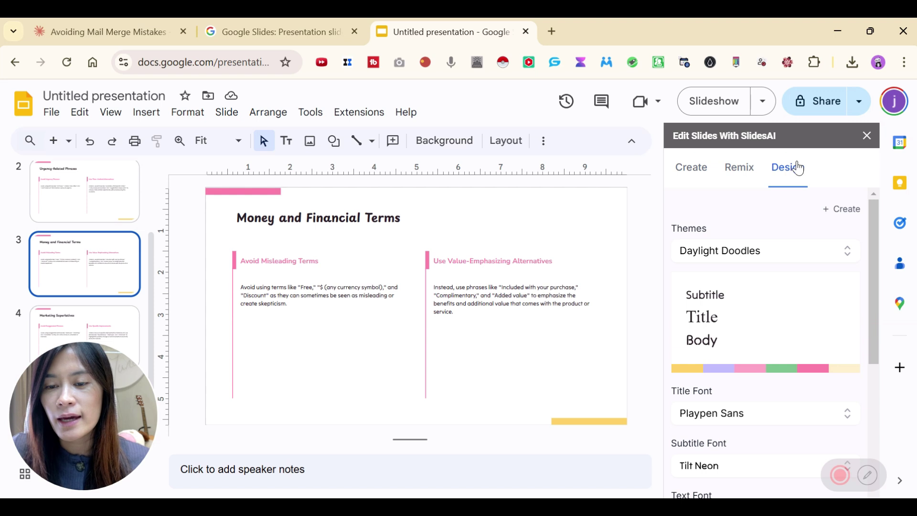
scroll(736, 324, down, 3)
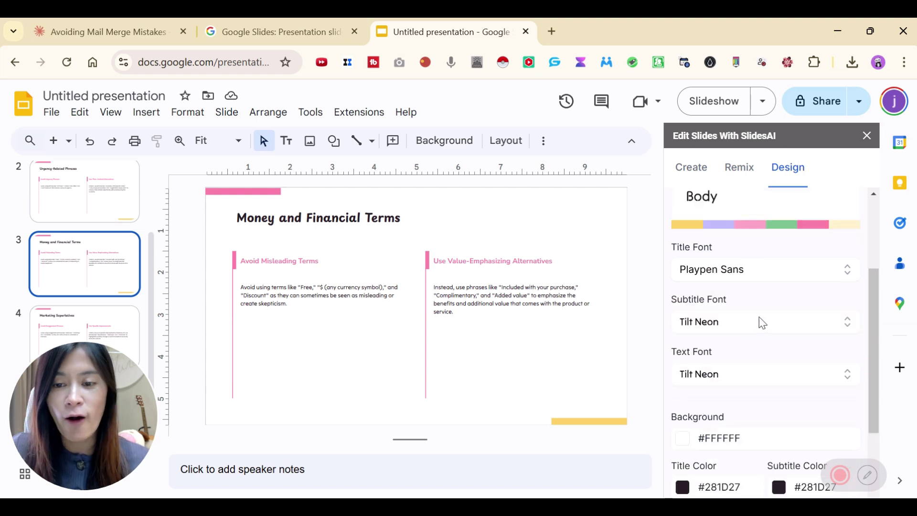
scroll(759, 315, down, 4)
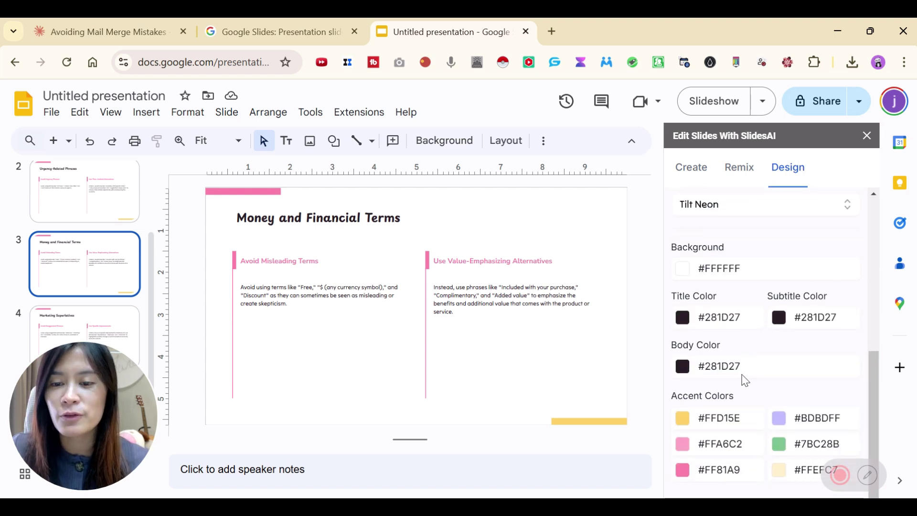
scroll(709, 443, up, 6)
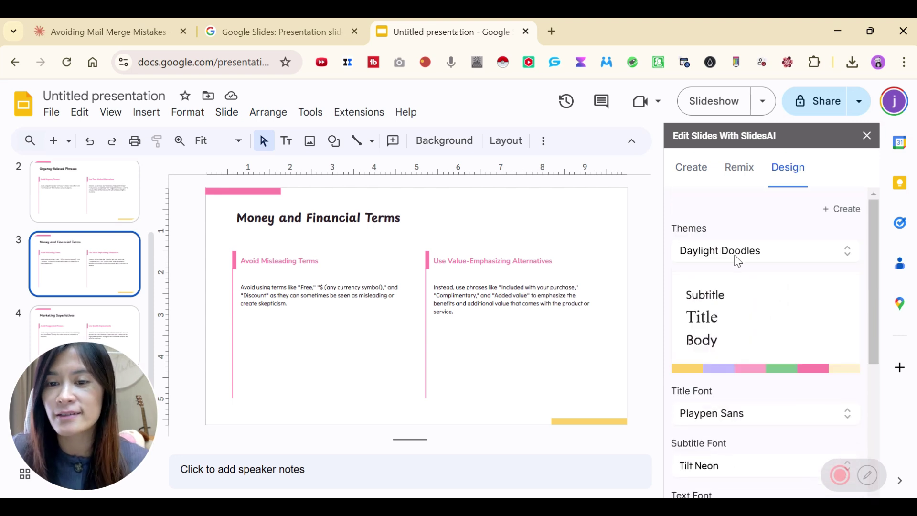
Browse the Create tab templates, including Slide With Paragraph and Slide With Bullet Points.
click(708, 175)
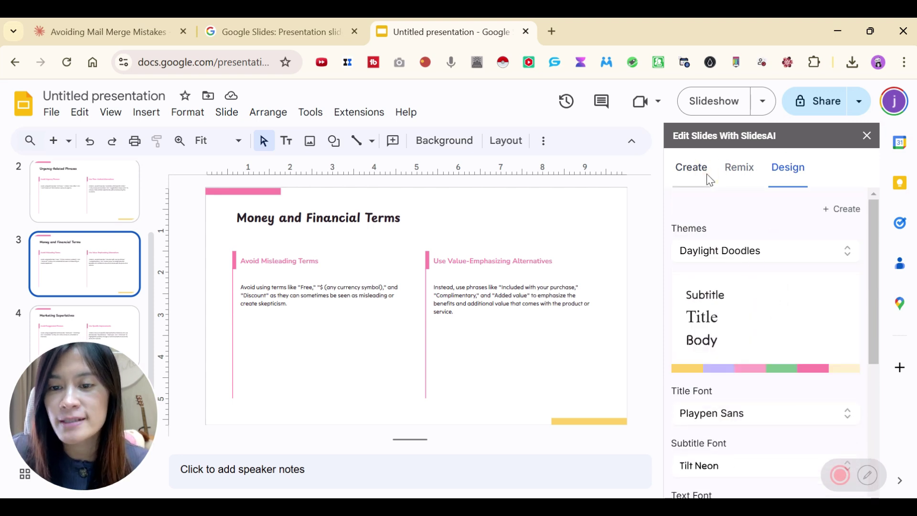
scroll(808, 343, down, 8)
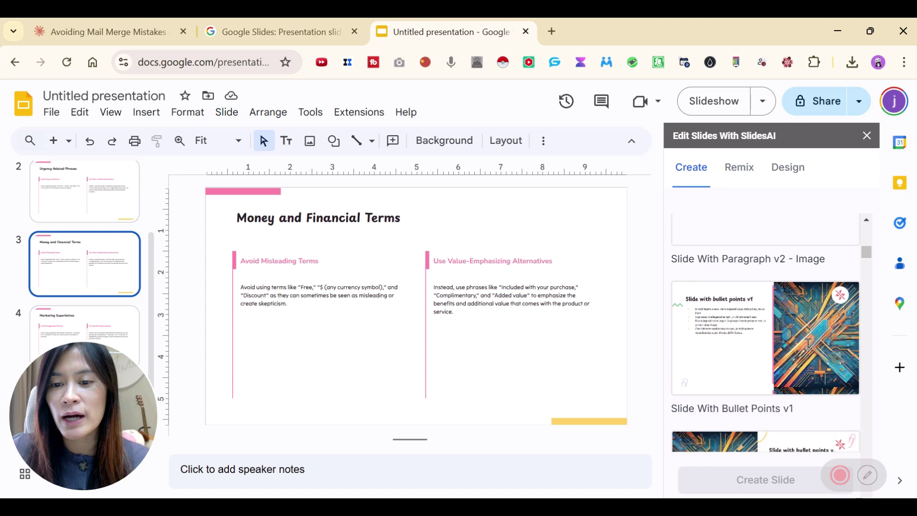
scroll(782, 334, up, 3)
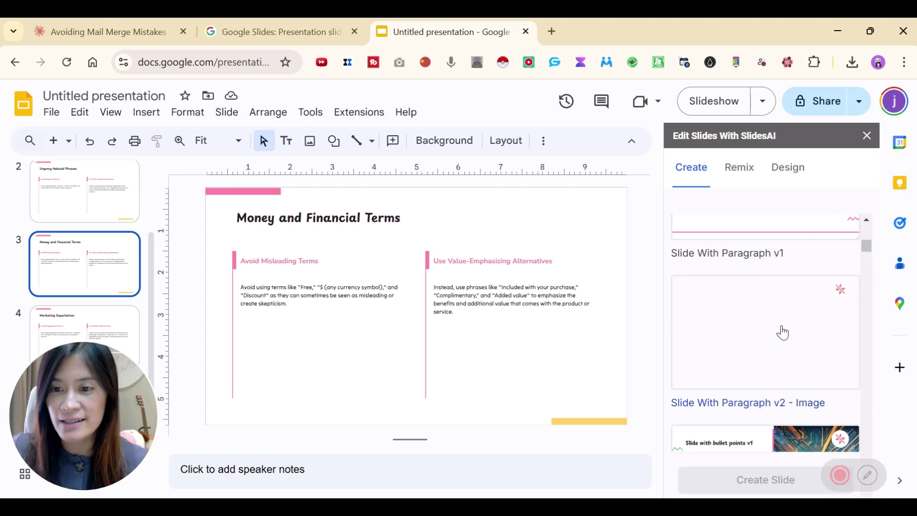
scroll(812, 306, down, 2)
scroll(745, 382, down, 4)
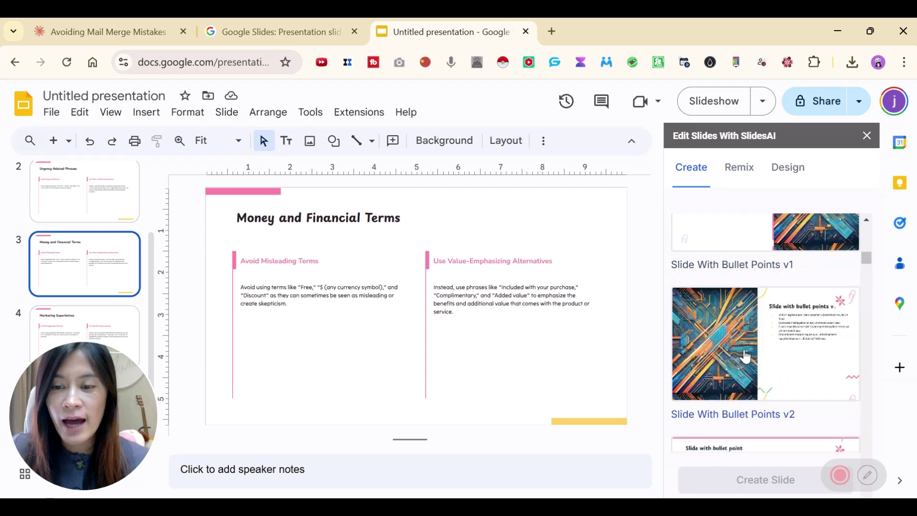